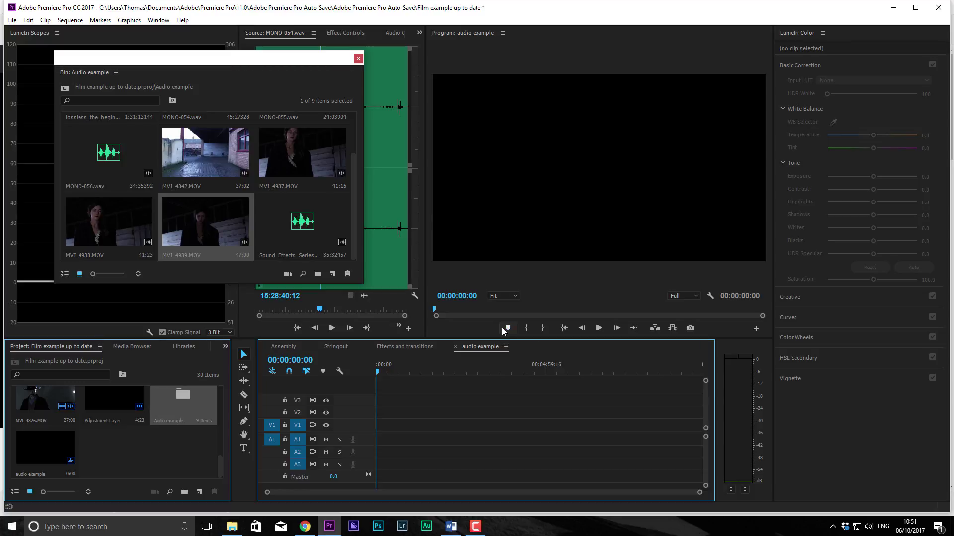
Make the timeline area taller and open the Assembly sequence in it
click(503, 329)
drag(404, 340, 418, 303)
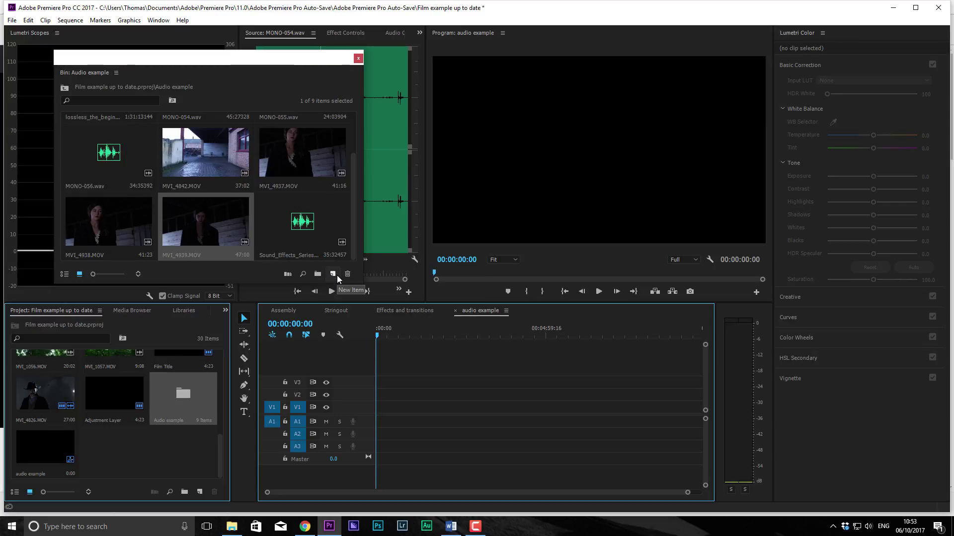
click(284, 312)
Play the Assembly sequence from the MVI_4861.MOV close-up and solo audio track A3
drag(428, 336, 484, 371)
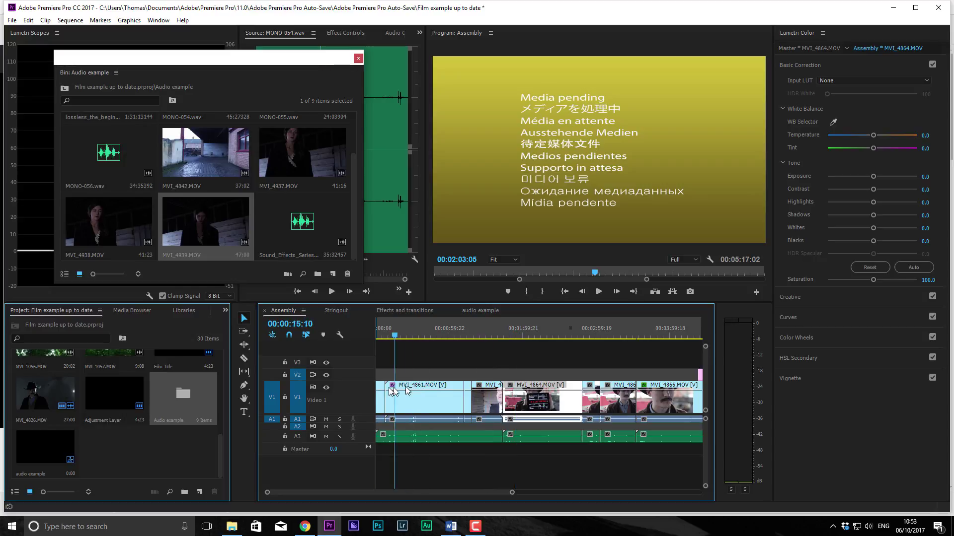
key(space)
click(484, 419)
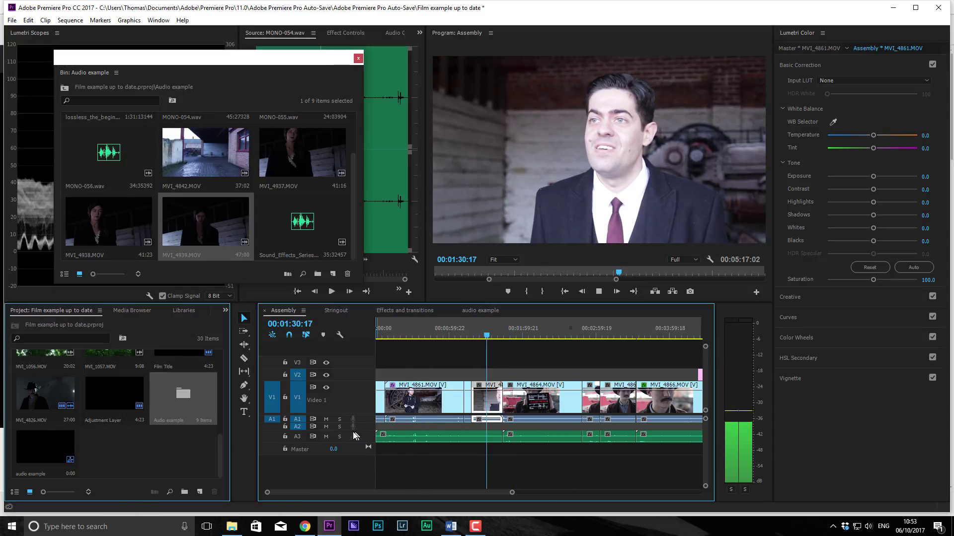
click(340, 437)
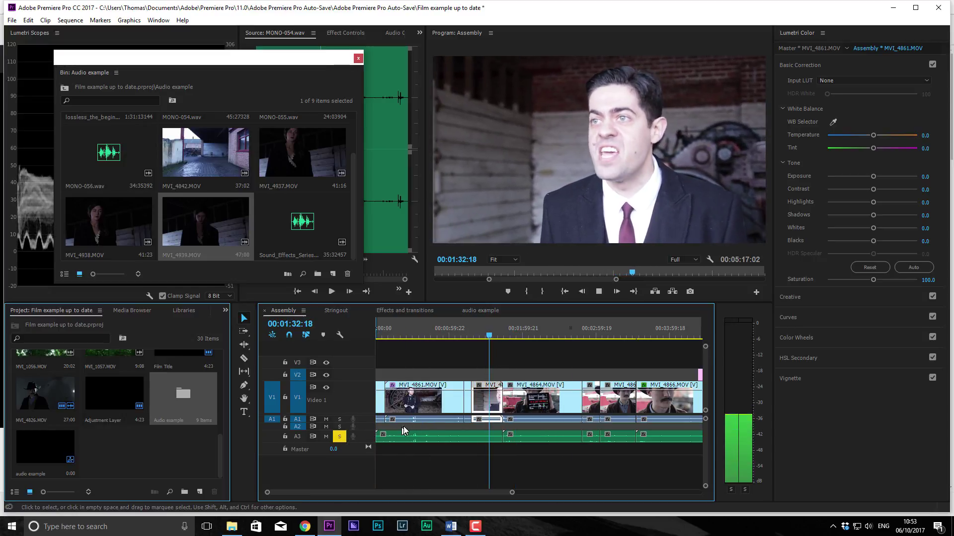
Expand audio track A3 in the timeline and move the playhead to 00:01:17:18
scroll(411, 429, up, 3)
click(469, 329)
key(=)
drag(469, 332, 451, 333)
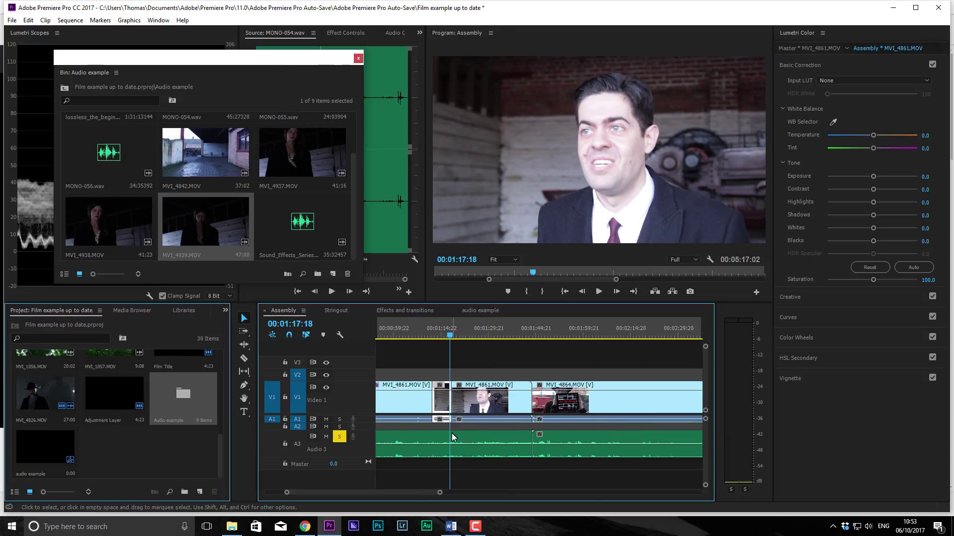
Close the floating Audio example bin and show the effect controls of the MONO-023.wav clip on A3
click(358, 58)
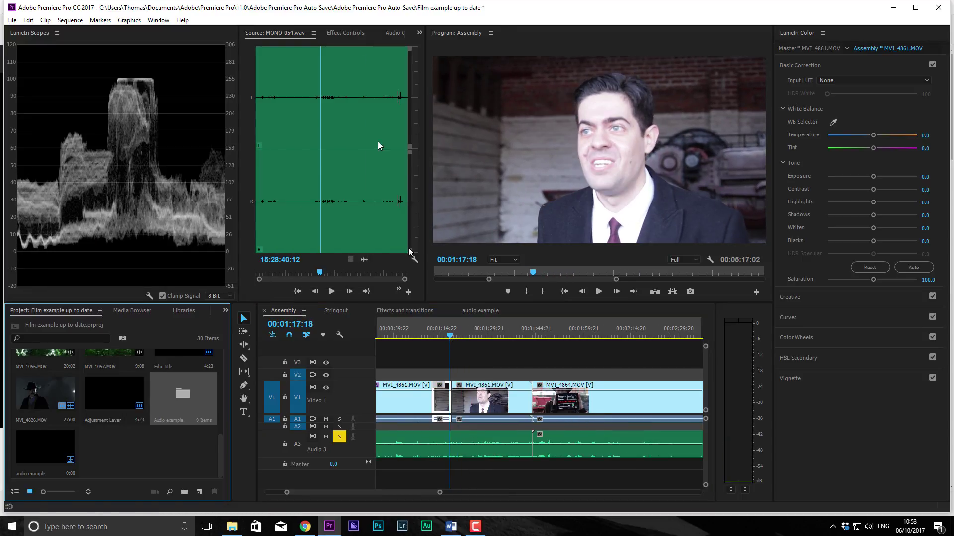
click(473, 437)
click(342, 33)
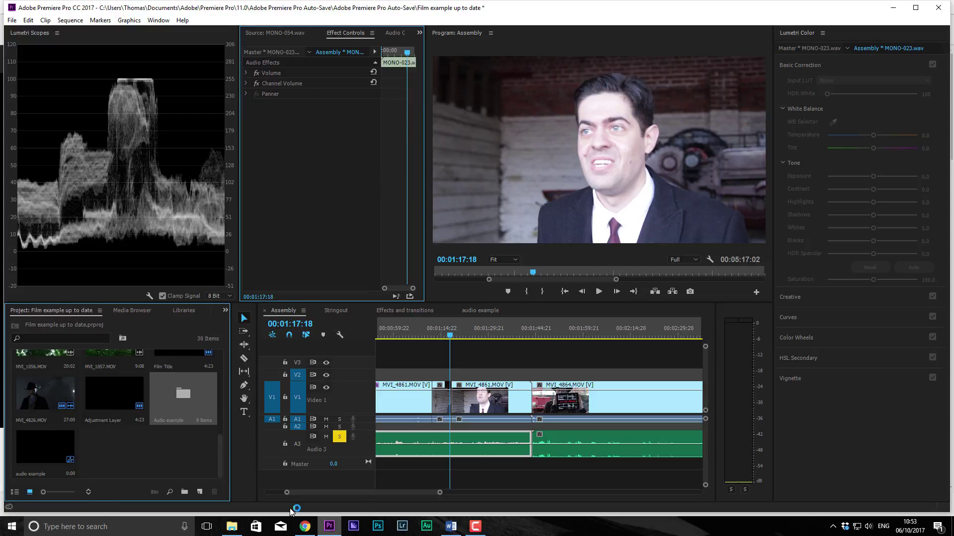
Switch to the Editing workspace and narrow the effect controls area so the program monitor takes half the width
click(164, 20)
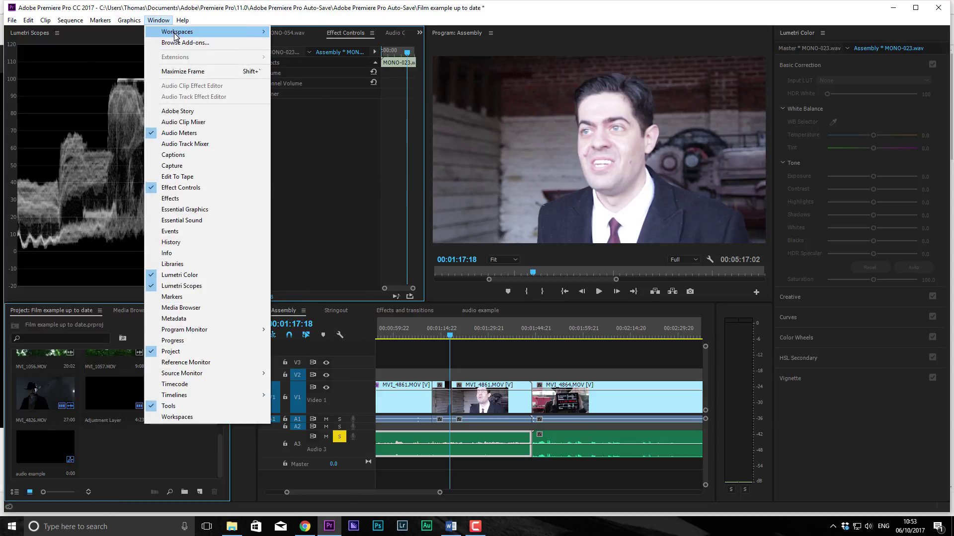
mouse_move(188, 31)
click(323, 60)
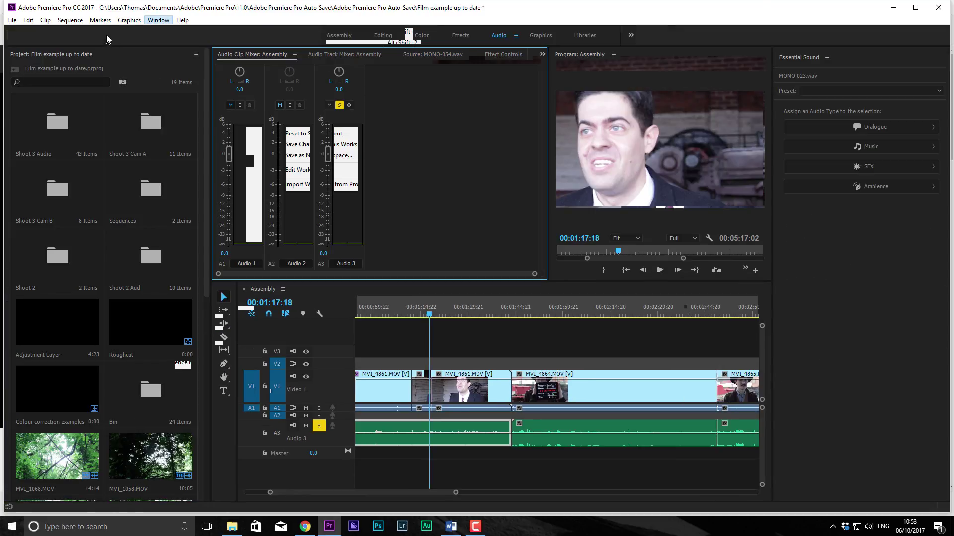
click(129, 20)
click(383, 35)
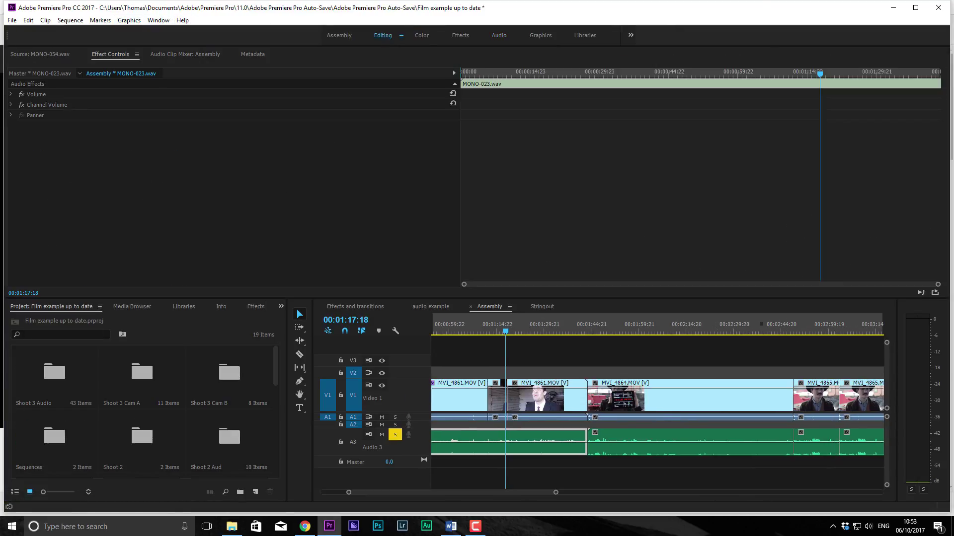
drag(951, 38, 476, 69)
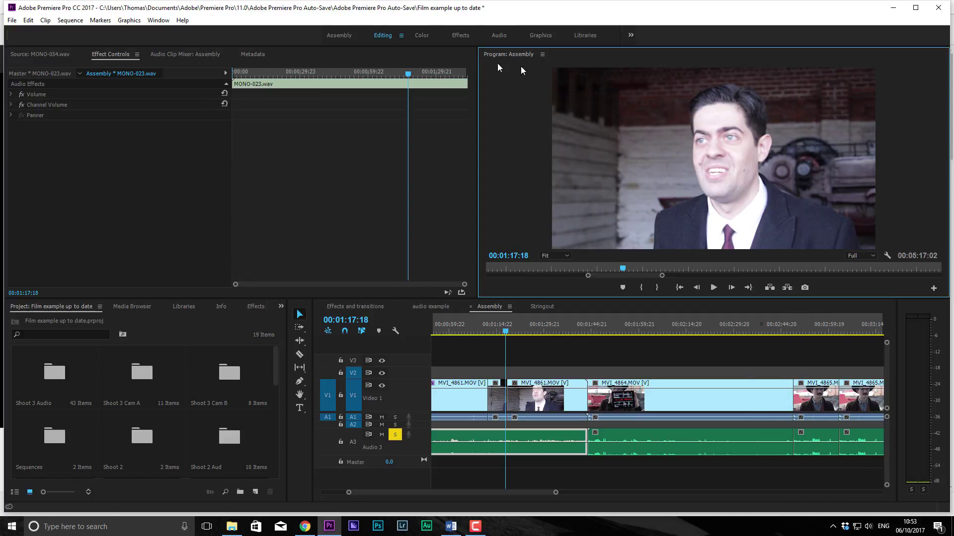
Select the MONO-023.wav clip on A3 and expand its Volume, Panner and Channel Volume effect settings
click(515, 443)
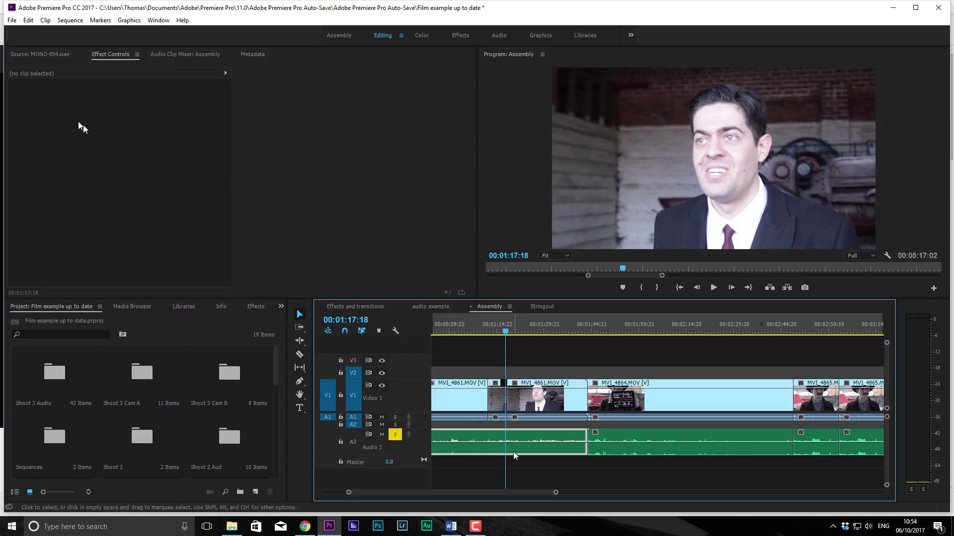
click(7, 96)
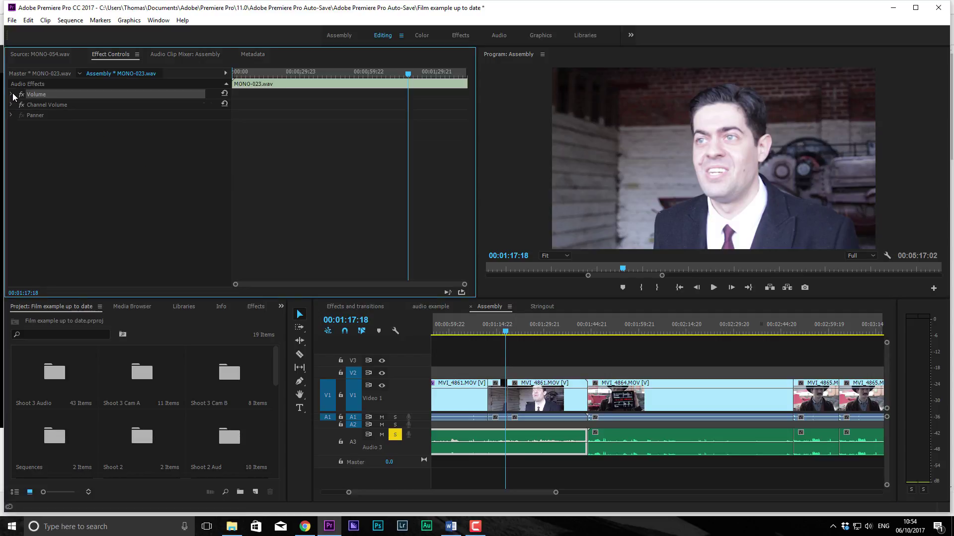
click(11, 94)
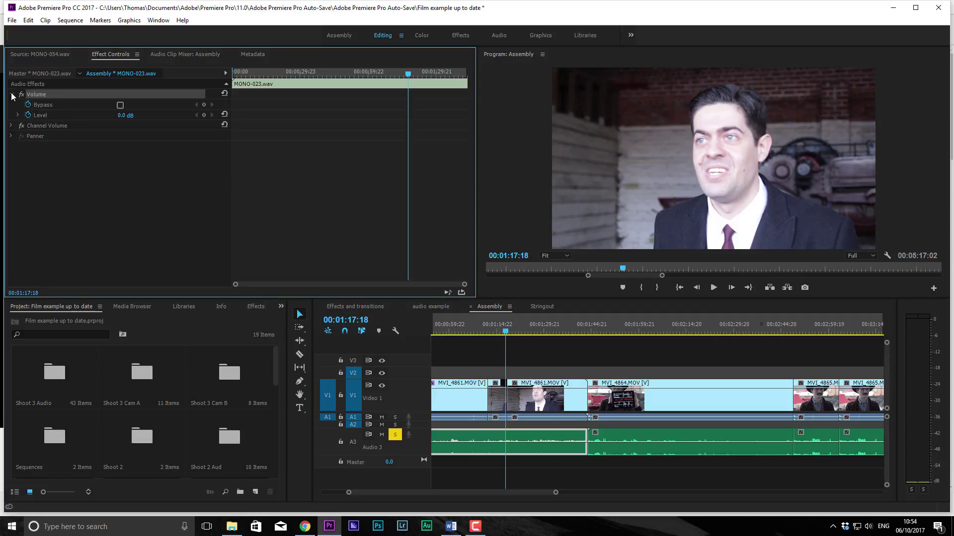
click(10, 137)
click(9, 126)
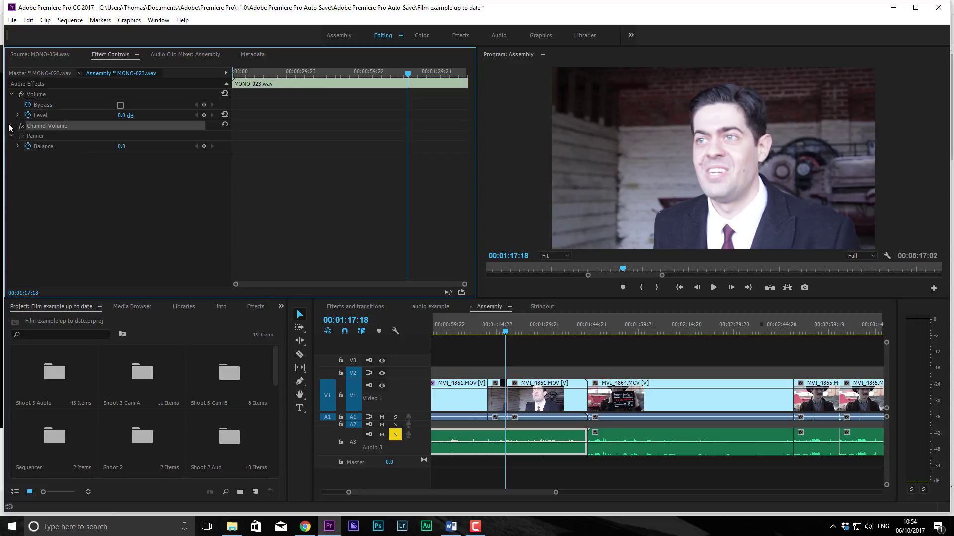
click(10, 127)
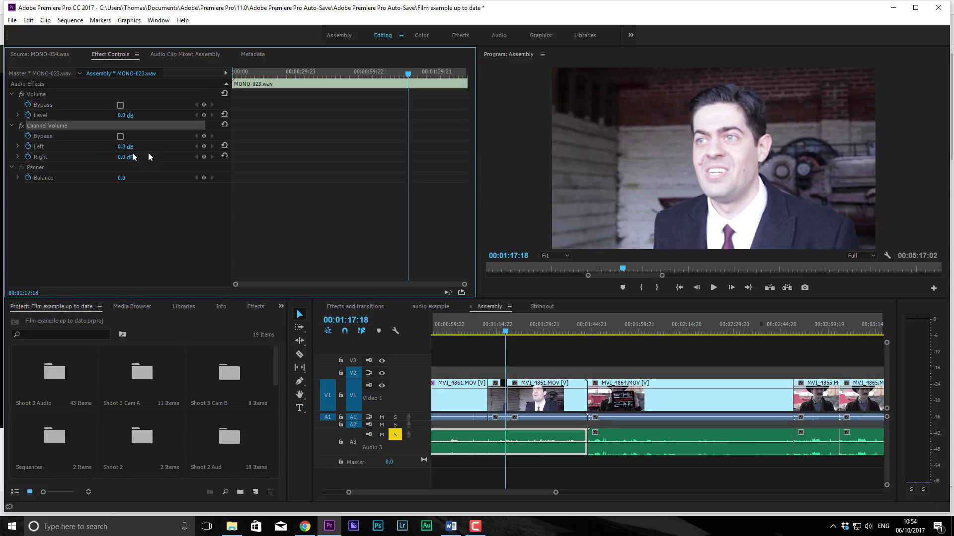
Increase the height of audio track A3 to separate the stereo waveforms and give the timeline area more height
key(alt)
click(417, 451)
scroll(416, 451, up, 5)
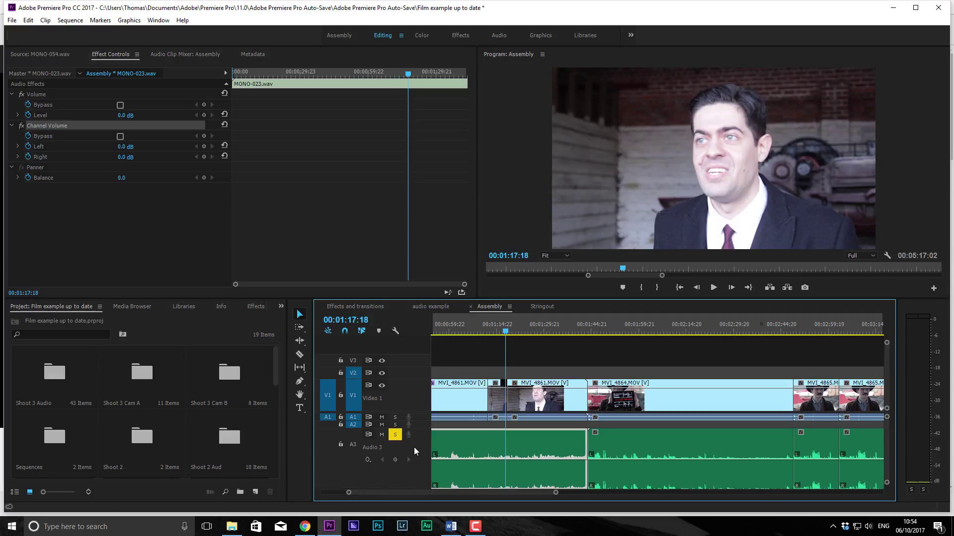
drag(438, 297, 449, 258)
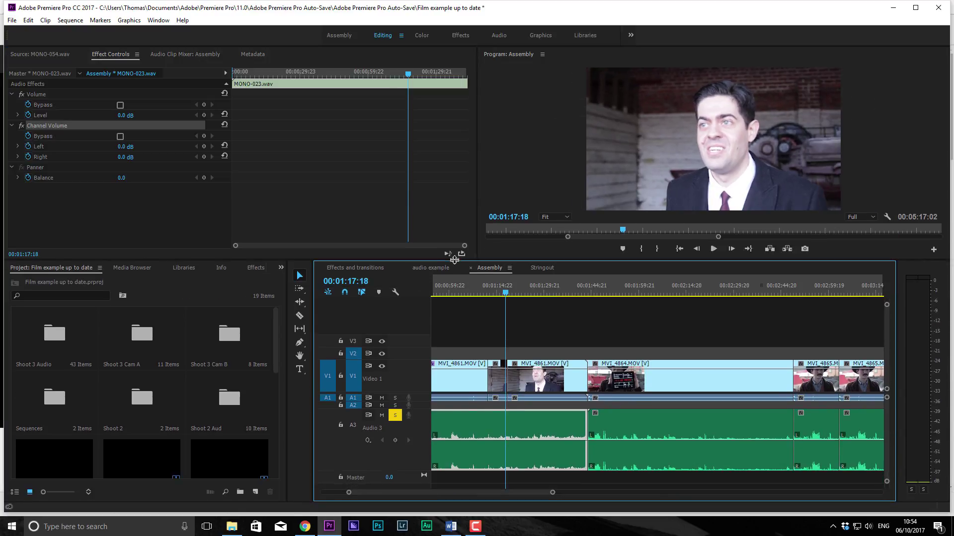
Try raising the volume line of the MONO-023.wav clip in the timeline and undo the change
mouse_move(502, 440)
mouse_down()
mouse_move(502, 414)
mouse_move(497, 427)
mouse_up()
key(ctrl+z)
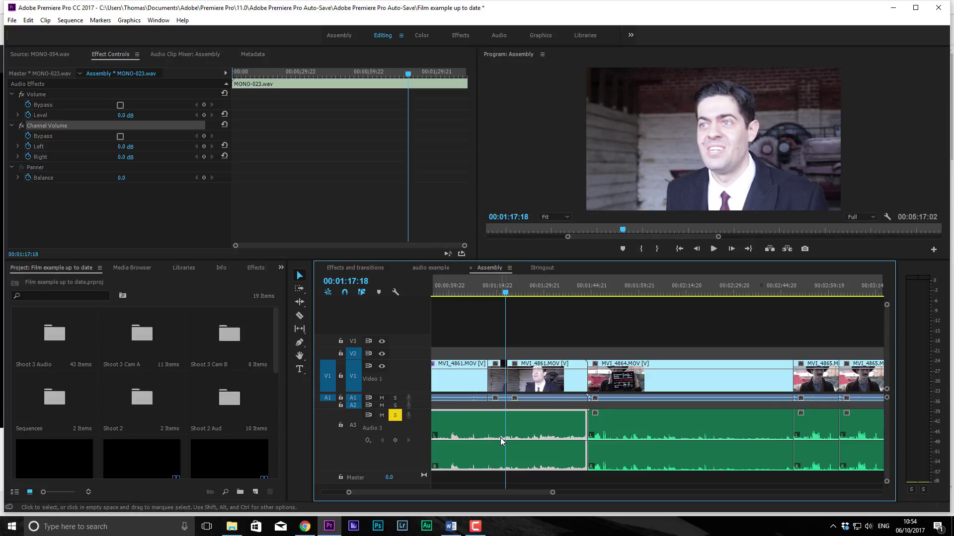
Set the keyframe line of the MONO-024.wav clip on A3 to Panner Balance
scroll(507, 447, down, 1)
scroll(508, 451, up, 1)
click(566, 413)
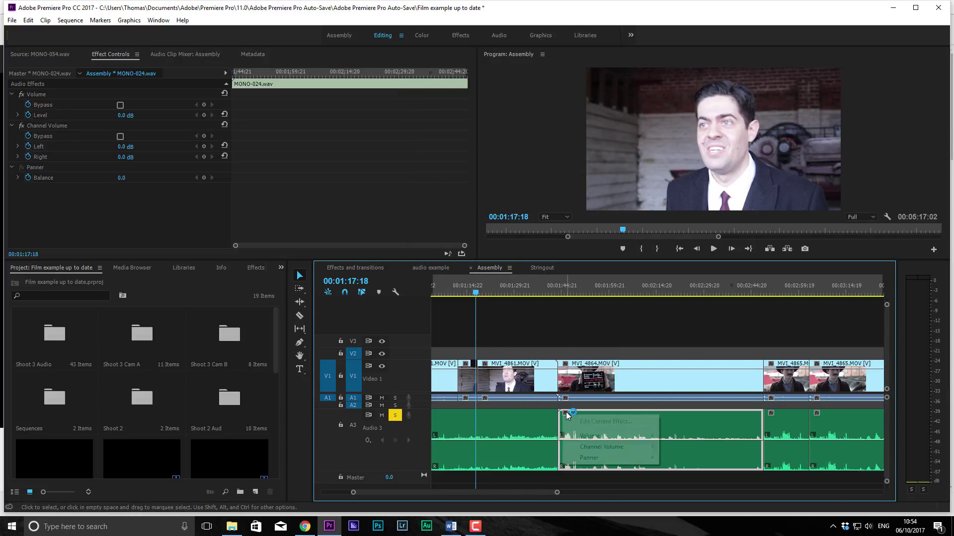
right_click(566, 414)
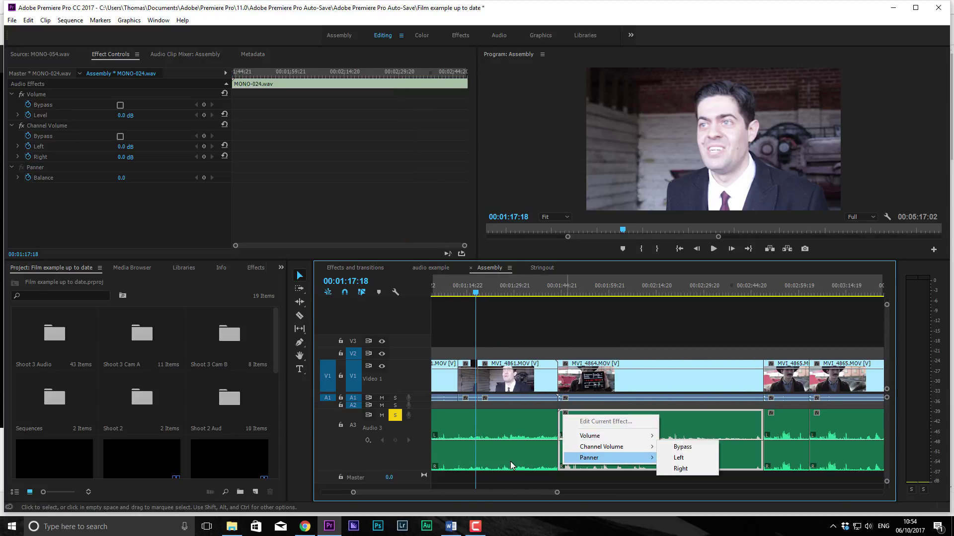
mouse_move(590, 457)
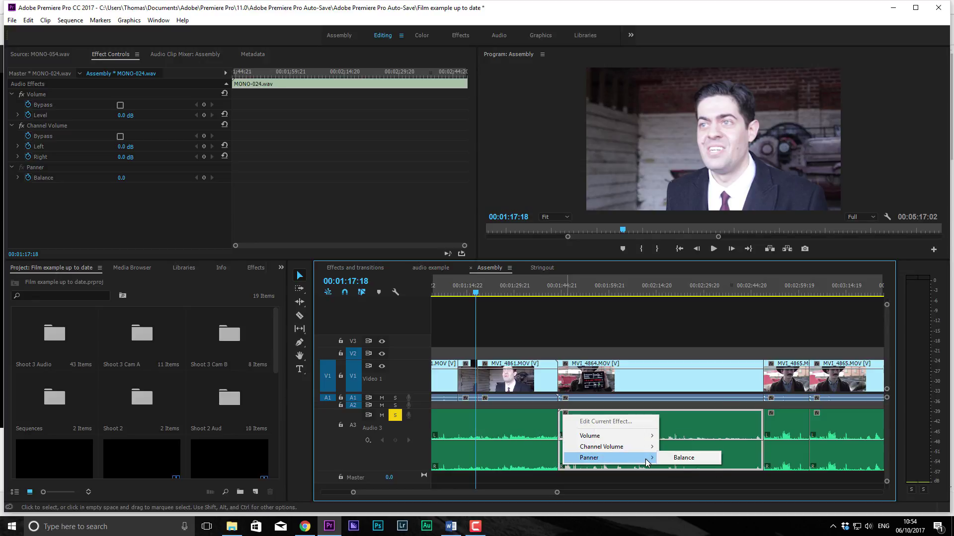
click(667, 459)
drag(580, 440, 569, 442)
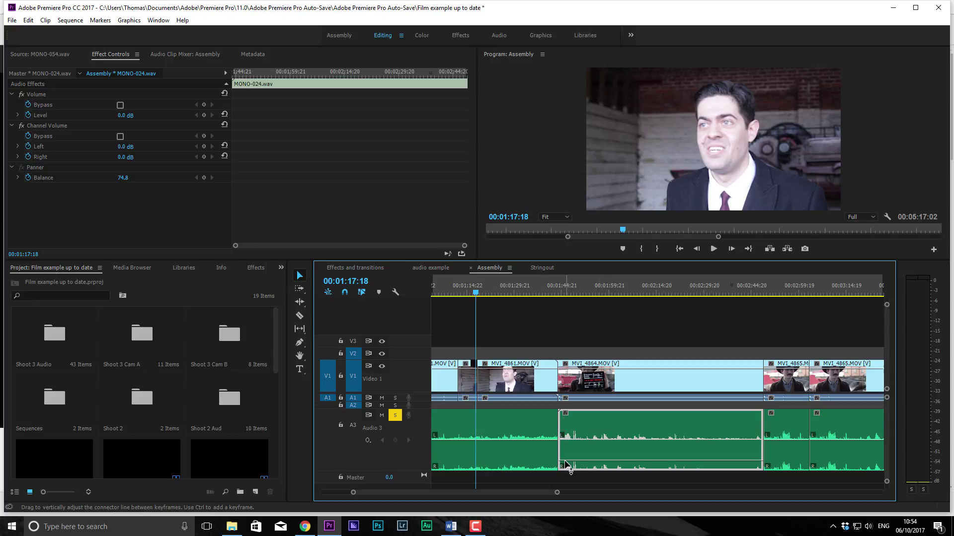
Set the keyframe line of the MONO-024.wav clip on A3 to Volume Level
click(569, 415)
mouse_move(581, 434)
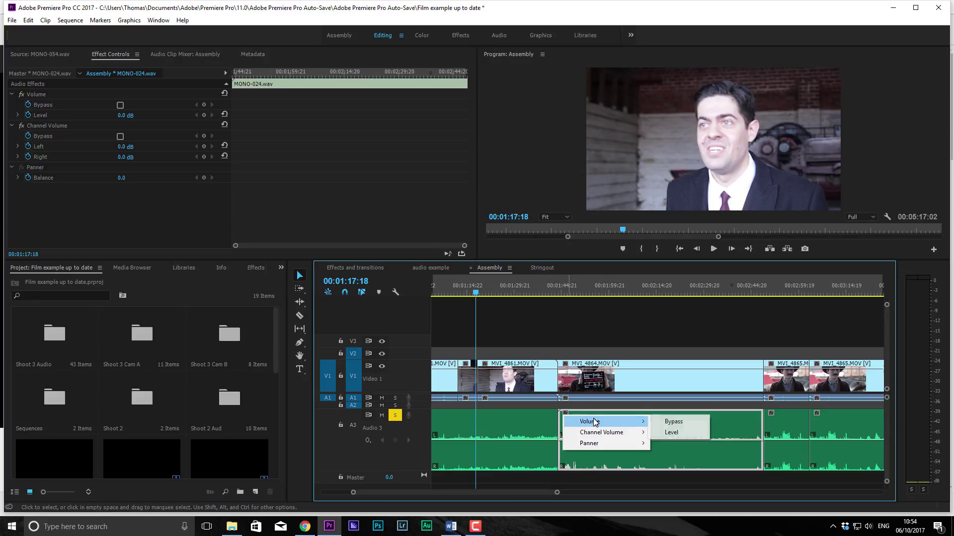
click(671, 433)
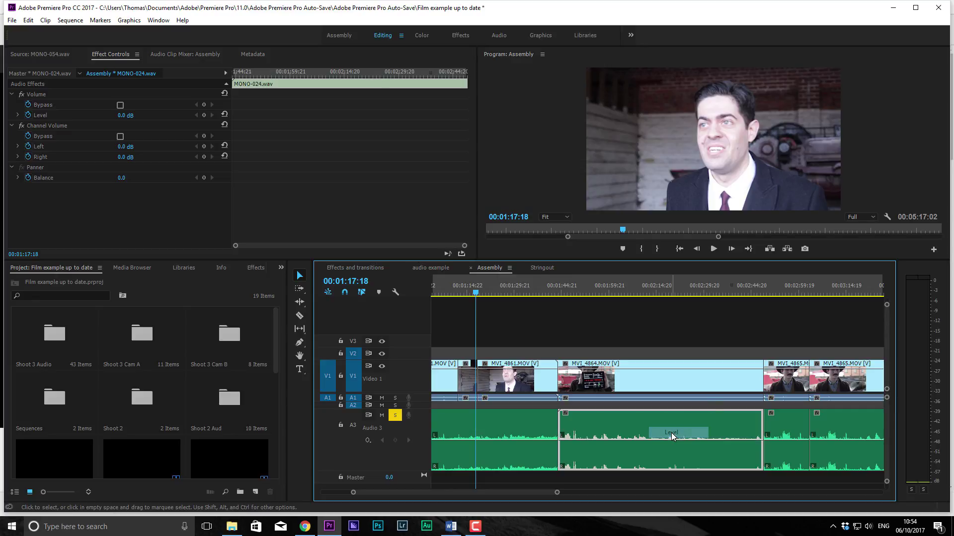
Select the MONO-023.wav clip on A3 and briefly play the sequence around 00:00:43:09
click(454, 427)
scroll(490, 430, down, 5)
scroll(491, 441, down, 2)
scroll(485, 444, up, 4)
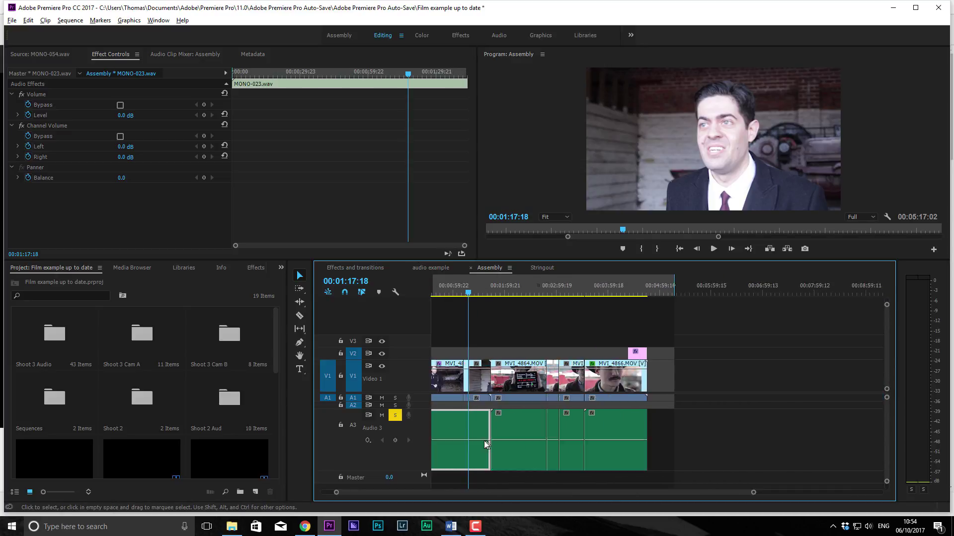
drag(478, 287, 547, 329)
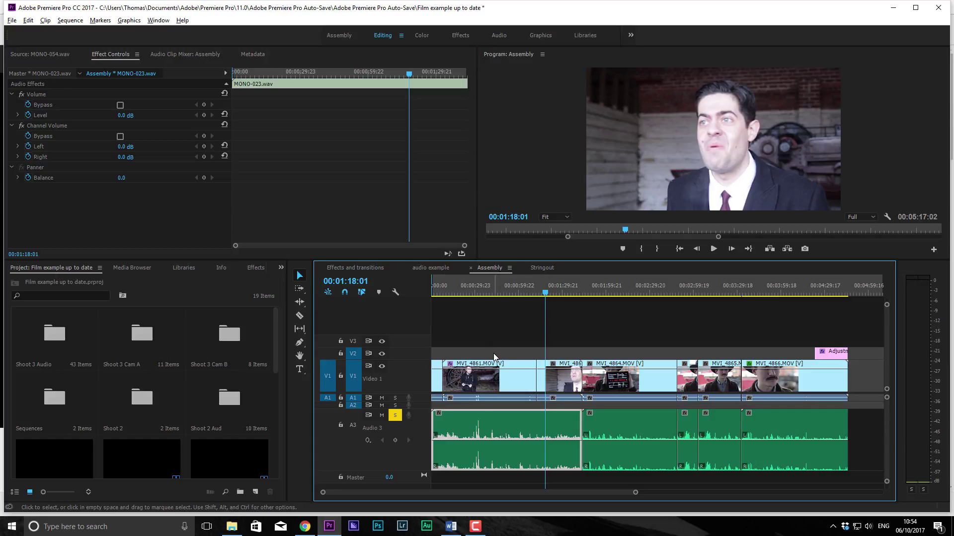
drag(500, 286, 493, 323)
key(space)
key(space)
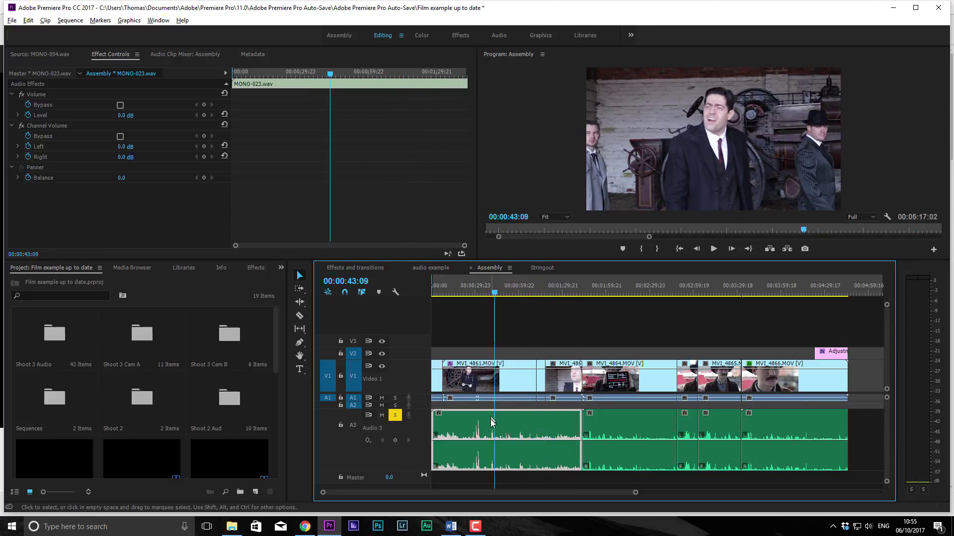
Expand the Audio Effects category in the effects library and look through its effects, including the graphic and parametric equalizers
click(257, 269)
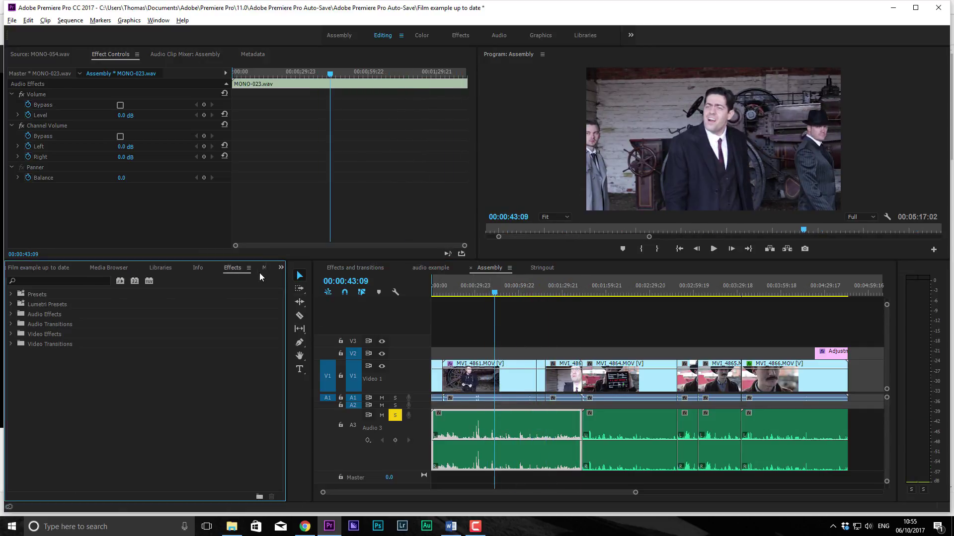
click(11, 314)
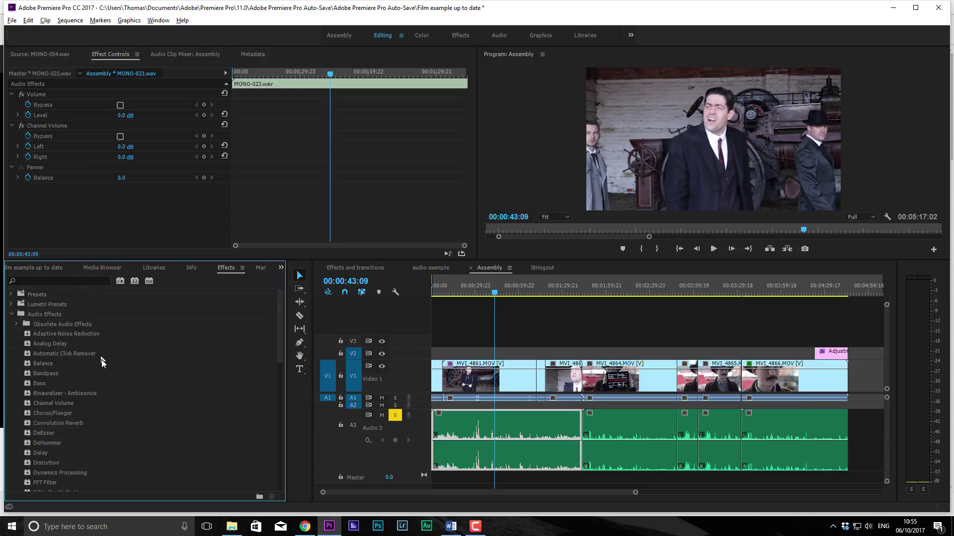
scroll(104, 367, down, 4)
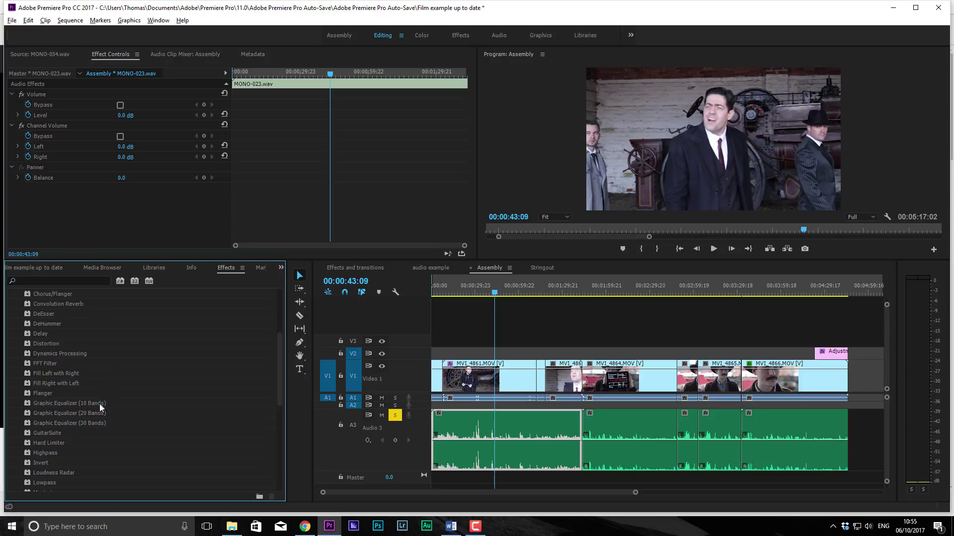
scroll(84, 387, up, 2)
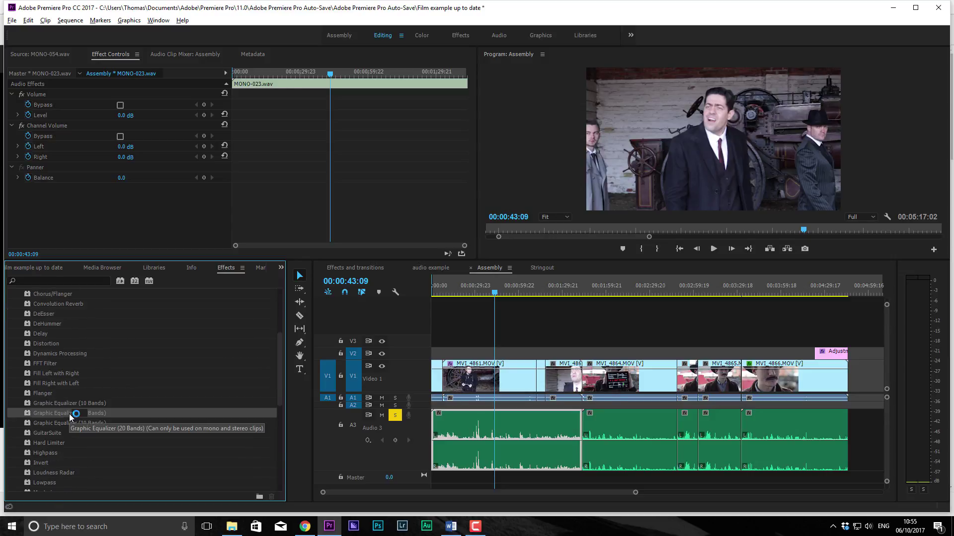
scroll(70, 412, down, 5)
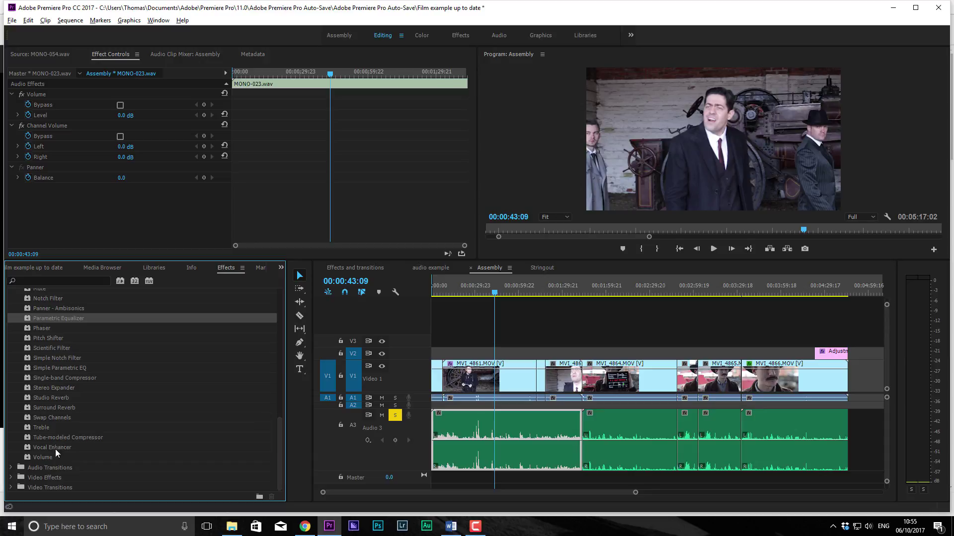
scroll(53, 403, up, 5)
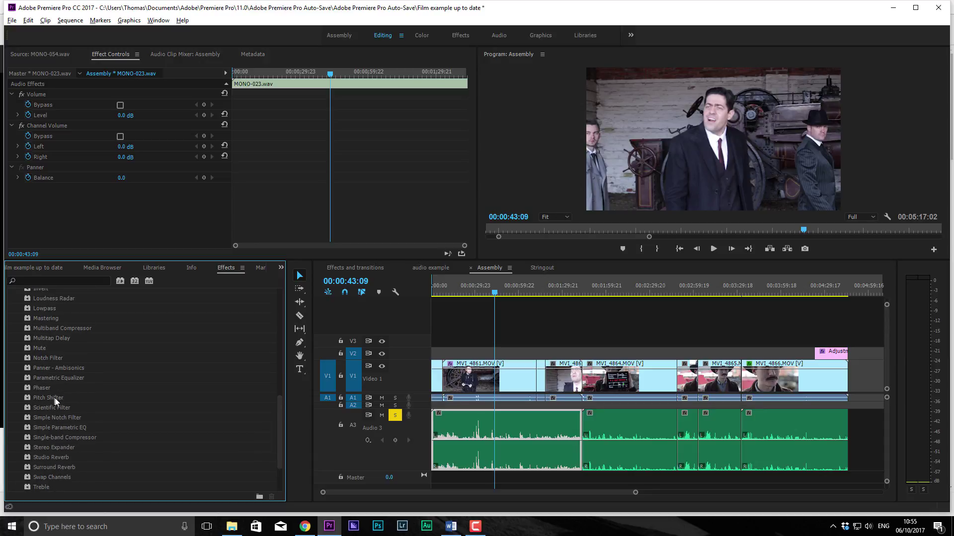
scroll(69, 397, up, 1)
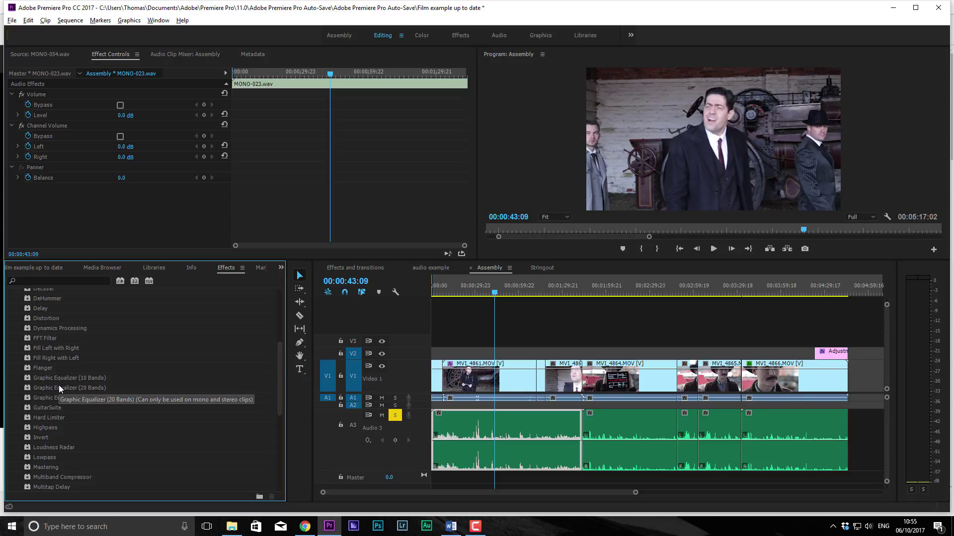
Apply the 20-band Graphic Equalizer to MONO-023.wav and boost its <31, 44, 63 and 88 Hz bands to 17.1, 15.3, 15.6 and 13.1 dB
drag(56, 386, 444, 437)
click(126, 188)
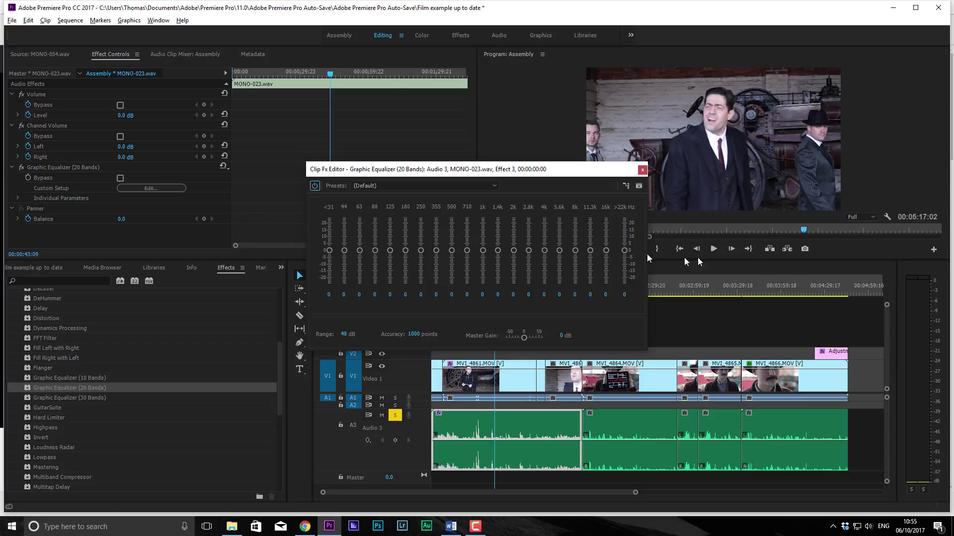
drag(328, 250, 330, 238)
drag(359, 252, 376, 239)
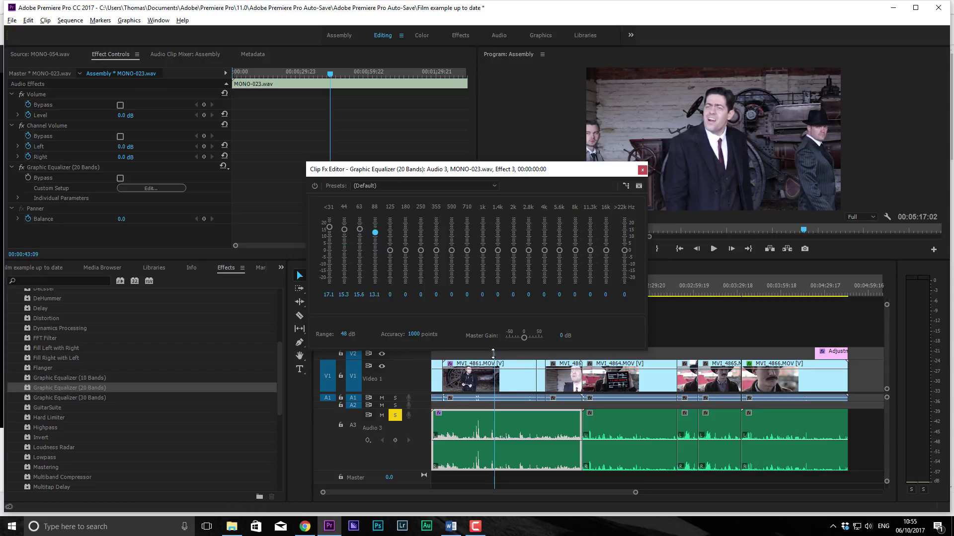
Play the sequence around 00:01:27:00 to hear the equalized MONO-023.wav clip, and reselect the clip
click(494, 355)
key(space)
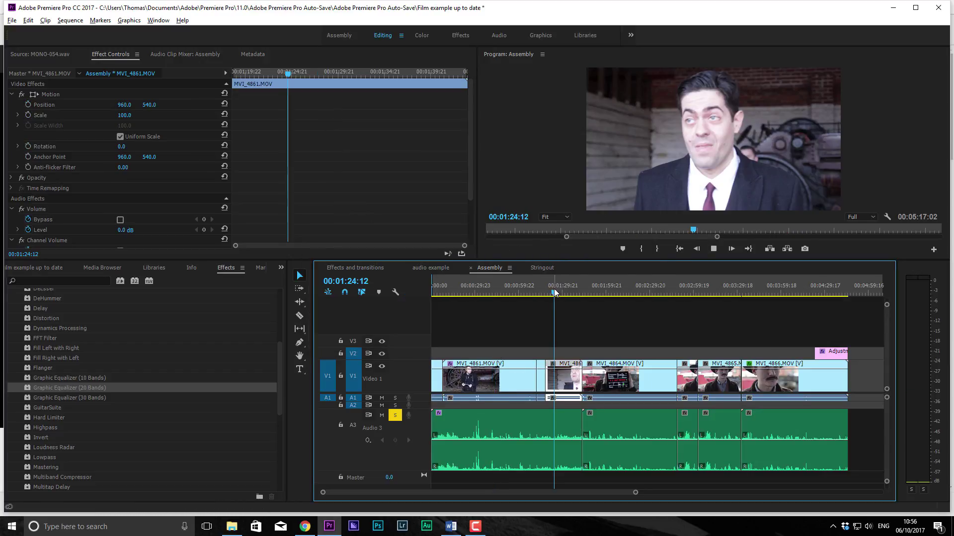
key(space)
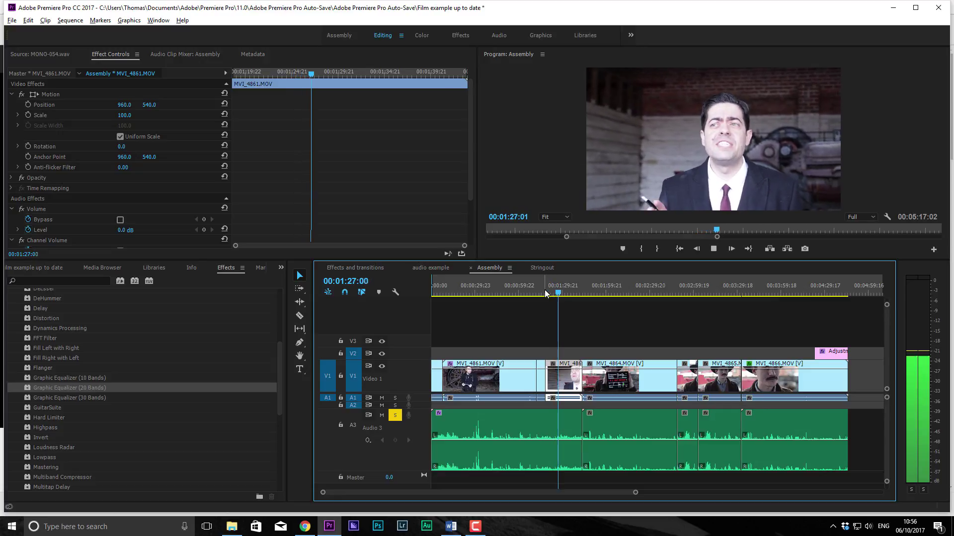
click(550, 427)
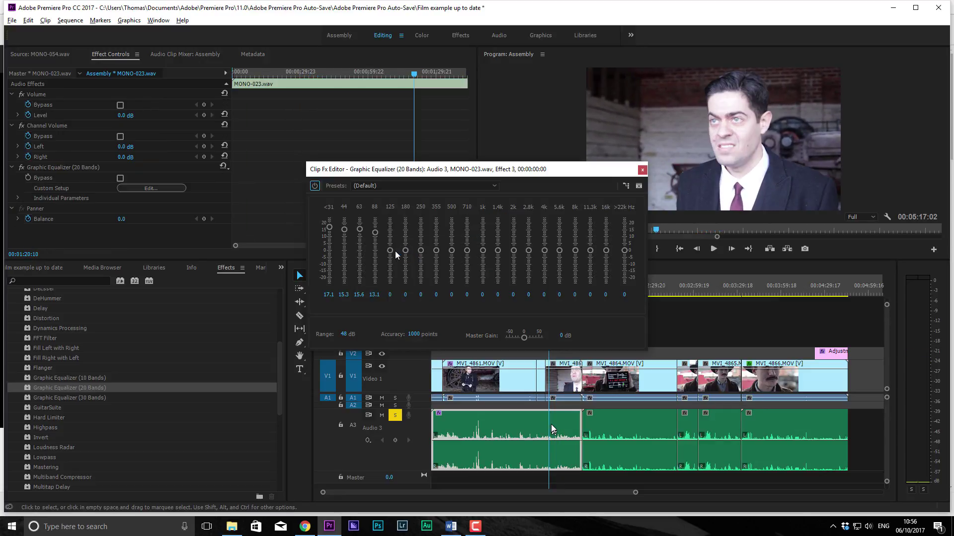
Lower the <31 Hz band to -6.2 dB and raise the 125–250 Hz and 5.6k–16k bands, with 125 Hz at 11.6 dB and 11.3k at 14.2 dB
drag(389, 250, 390, 254)
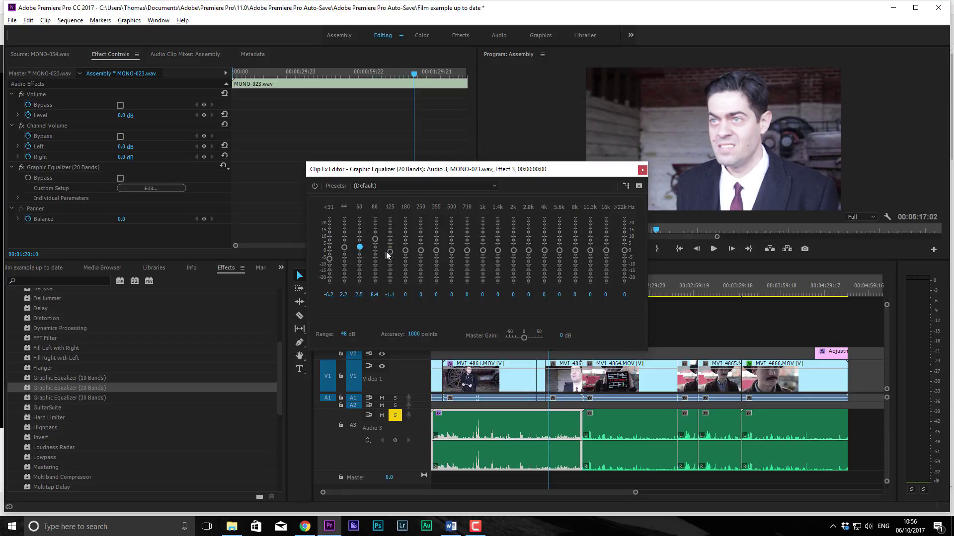
drag(391, 249, 401, 235)
click(406, 243)
drag(420, 252, 422, 237)
drag(589, 251, 607, 241)
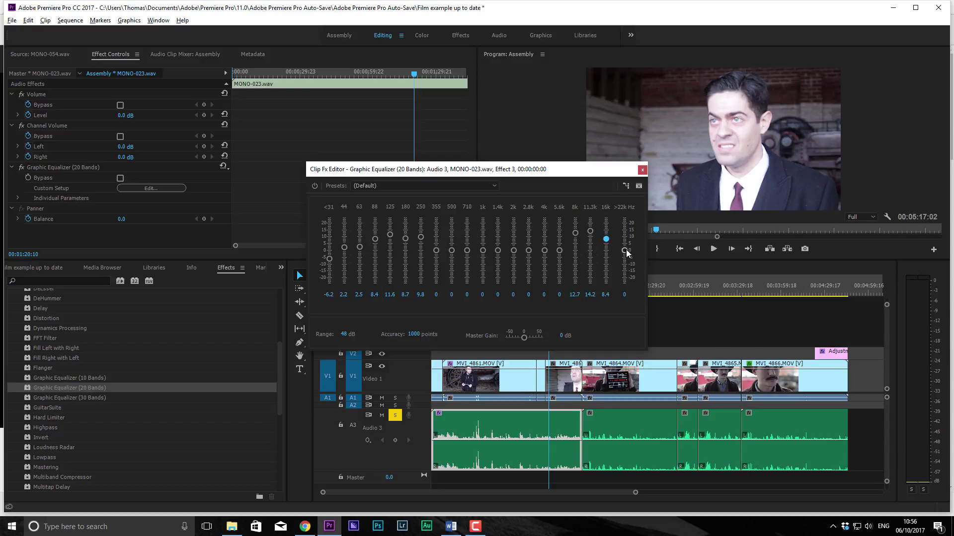
drag(560, 251, 577, 240)
Set the graphic equalizer's master gain to 6 dB and play the sequence to hear it
click(548, 357)
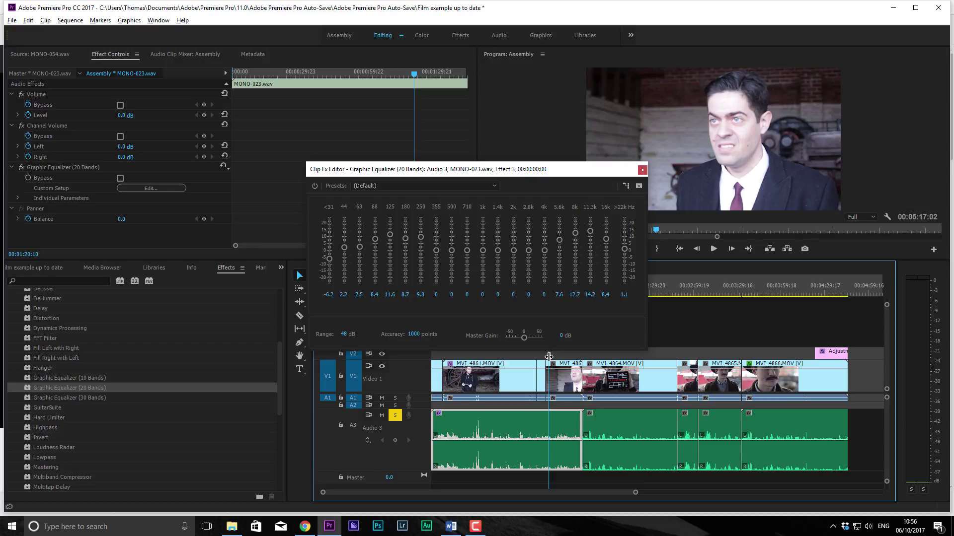
click(560, 336)
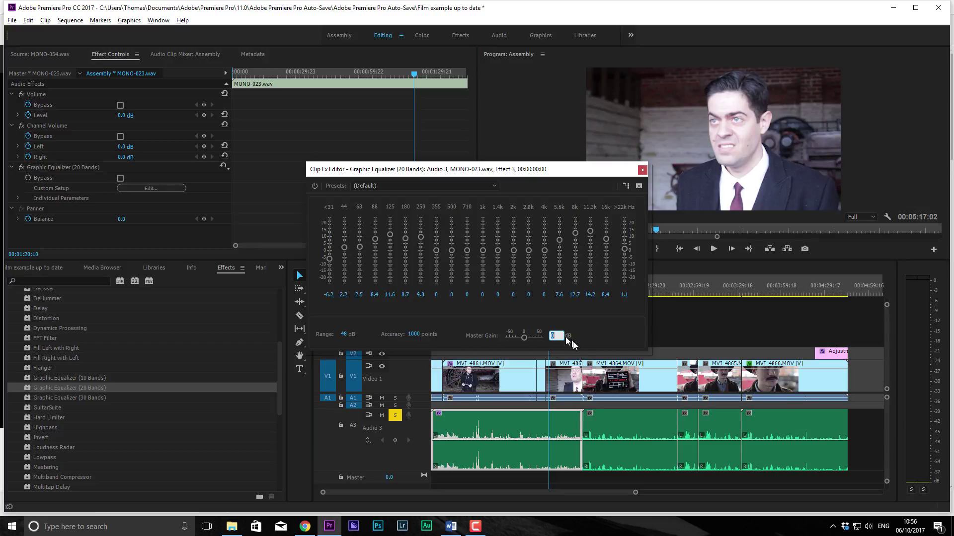
key(Return)
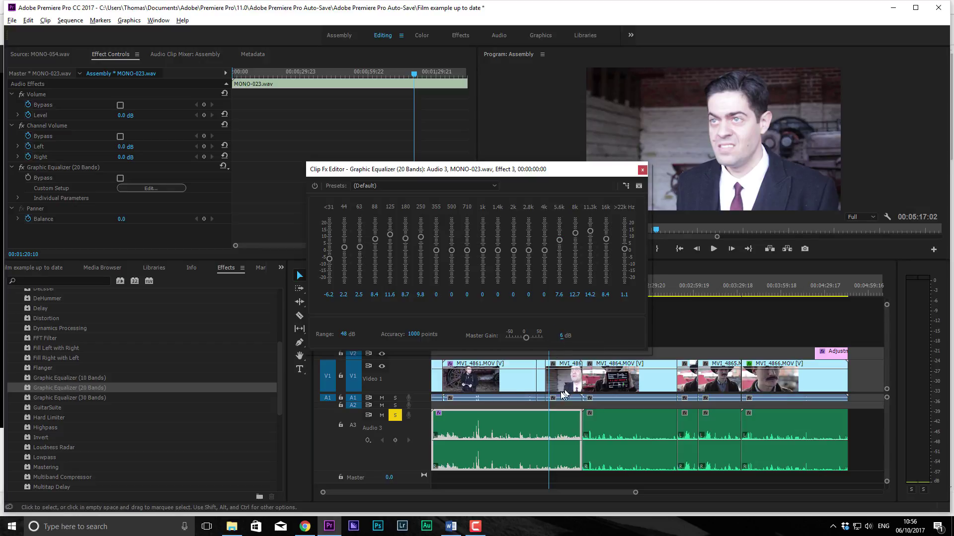
click(552, 388)
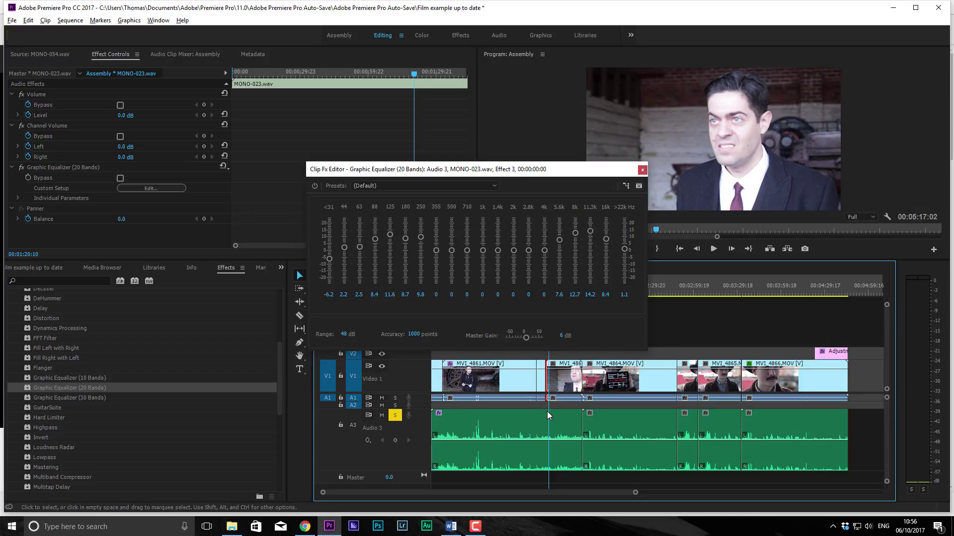
key(space)
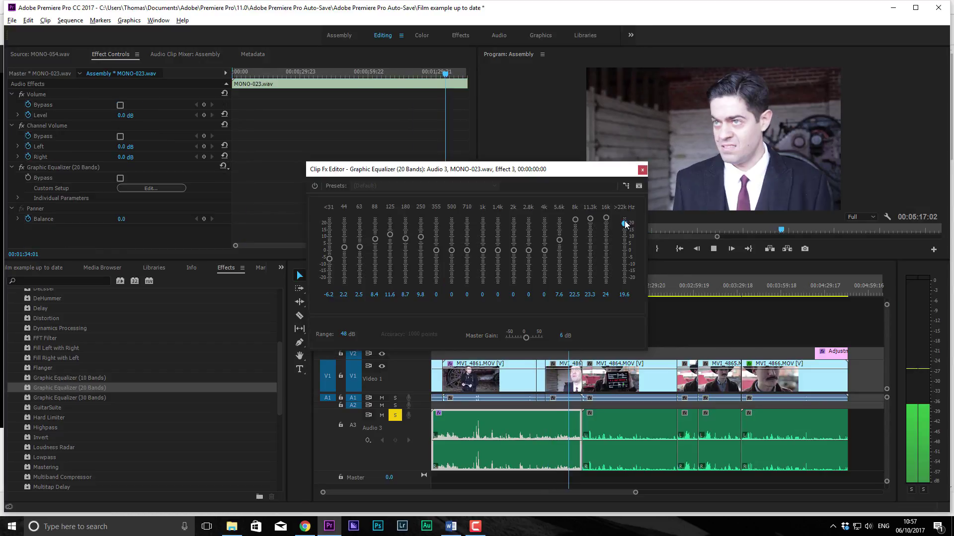
Cut the <31, 44 and >22k Hz bands to -24 dB and 16k to -10.9 dB, and set 88 Hz to 12.4 dB and 5.6k to 12 dB
drag(606, 218, 590, 237)
key(space)
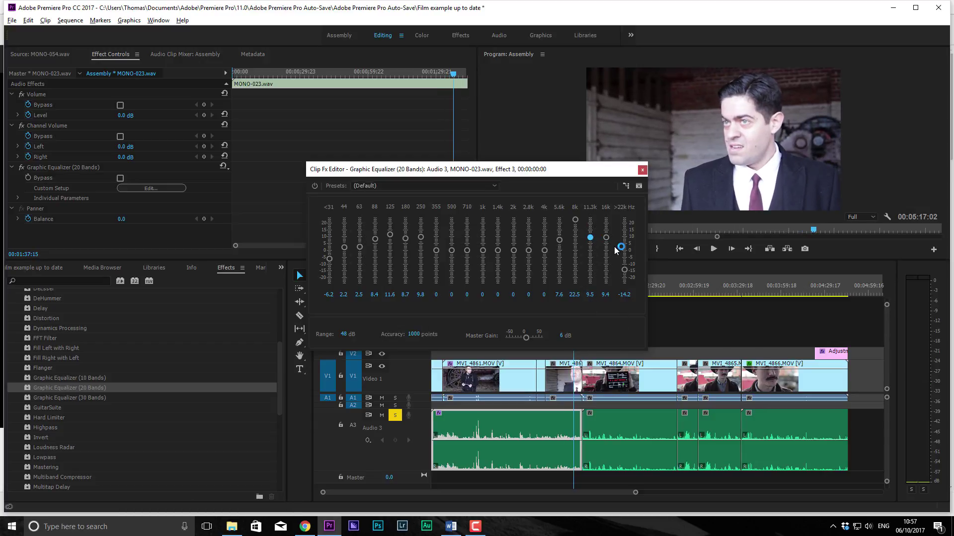
drag(607, 242, 626, 283)
drag(332, 269, 330, 298)
drag(344, 248, 343, 288)
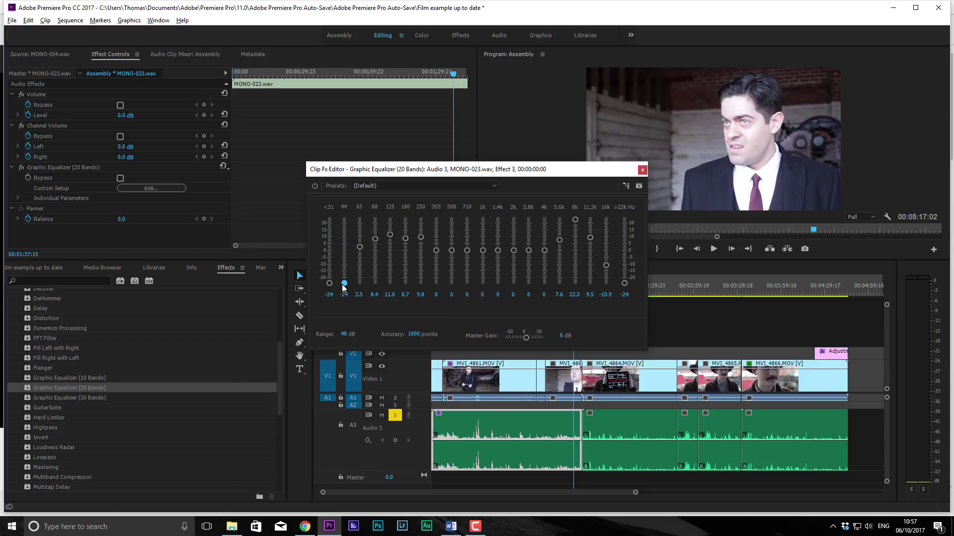
drag(375, 239, 375, 233)
drag(562, 243, 564, 235)
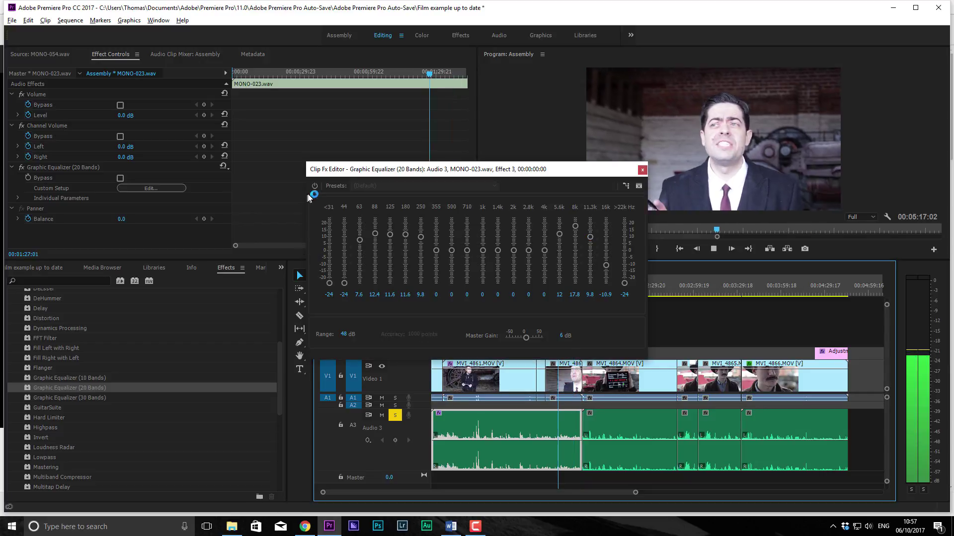
Compare the clip with the graphic equalizer bypassed and active during playback, and close the effect editor
click(315, 186)
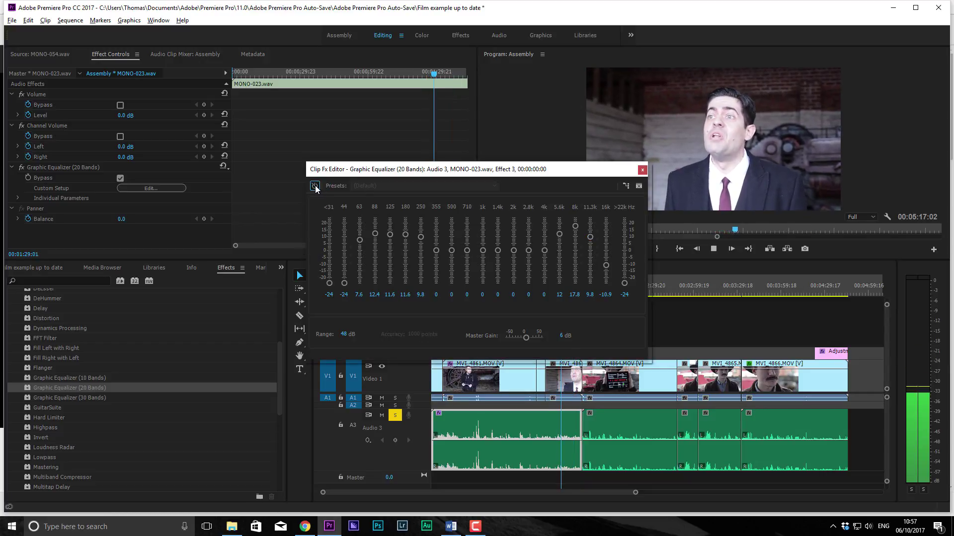
click(315, 186)
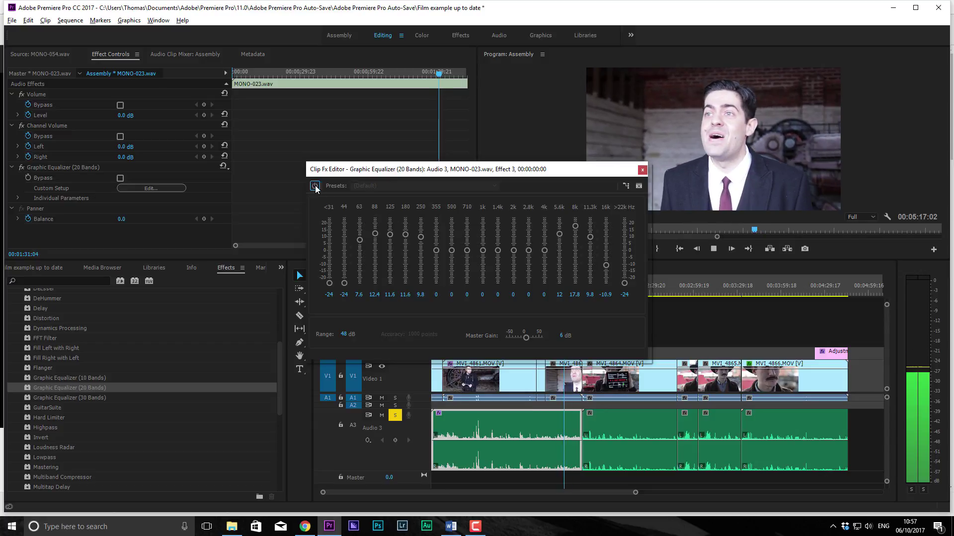
key(space)
click(642, 170)
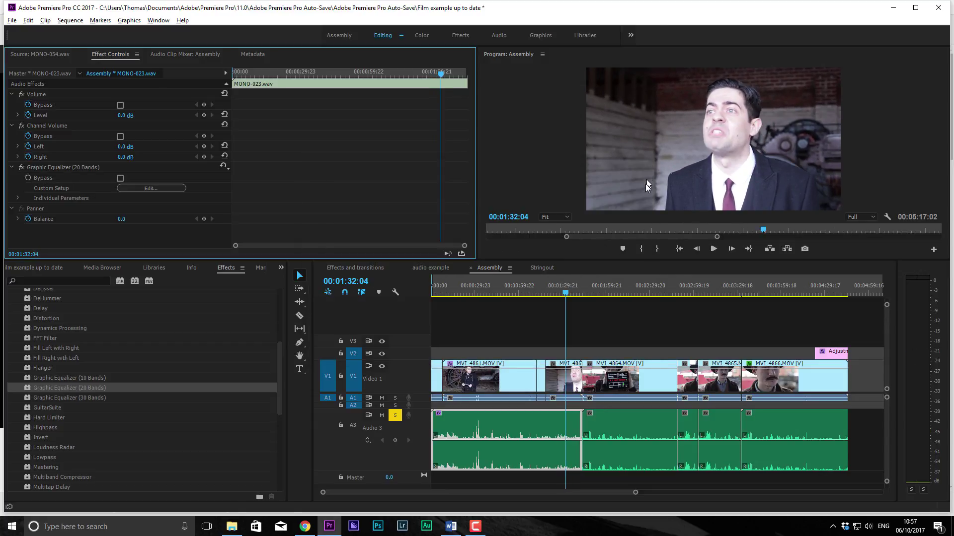
Add the Parametric Equalizer to MONO-023.wav and boost its band 2 by 8.1 dB at 131 Hz
scroll(149, 392, down, 5)
drag(54, 428, 442, 429)
click(146, 230)
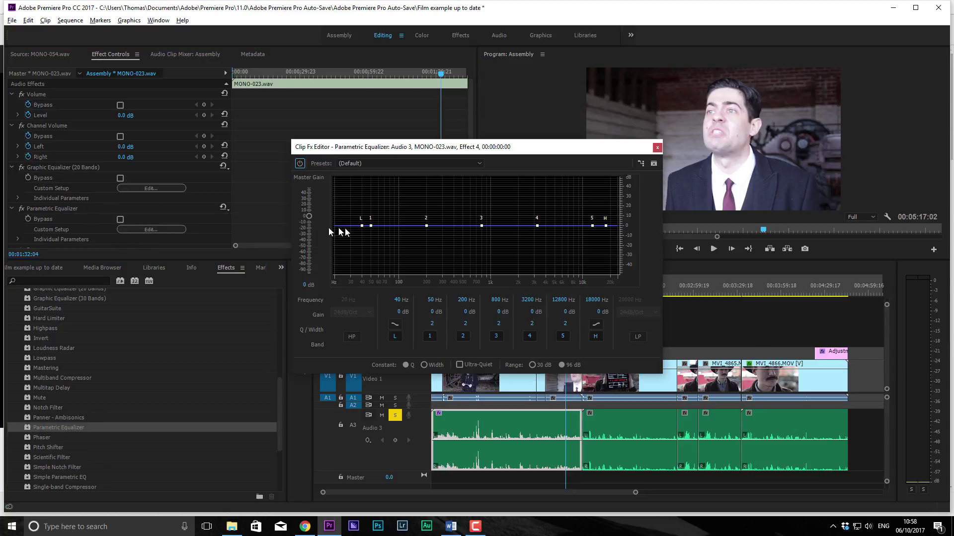
mouse_move(426, 225)
mouse_down()
mouse_move(422, 209)
mouse_move(437, 226)
mouse_move(384, 239)
mouse_move(393, 214)
mouse_move(417, 223)
mouse_move(385, 202)
mouse_move(402, 233)
mouse_move(437, 213)
mouse_move(598, 201)
mouse_move(394, 213)
mouse_move(409, 218)
mouse_up()
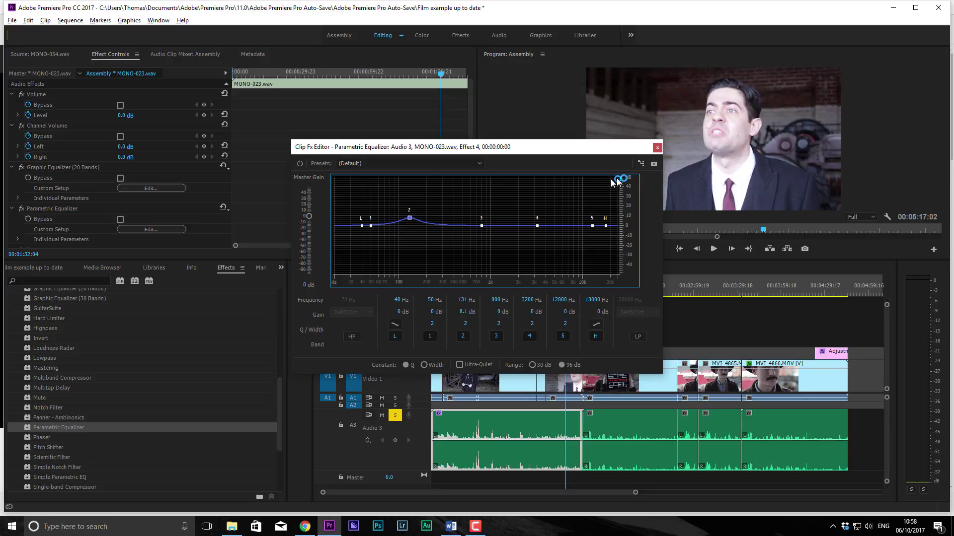
Try the Old Time Radio, Generic Hi-Pass and Generic Low-Pass presets, and remove the Parametric Equalizer from the clip
click(387, 163)
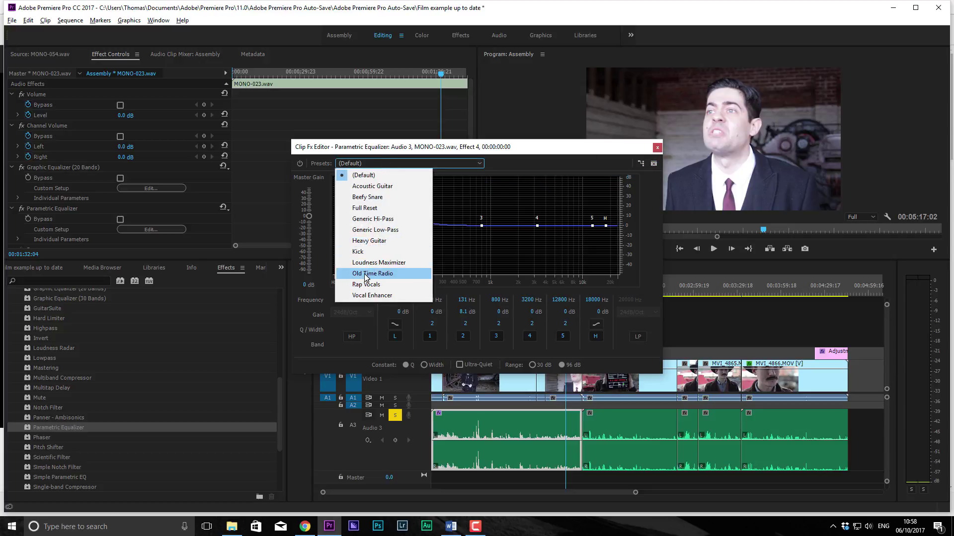
click(367, 272)
click(396, 163)
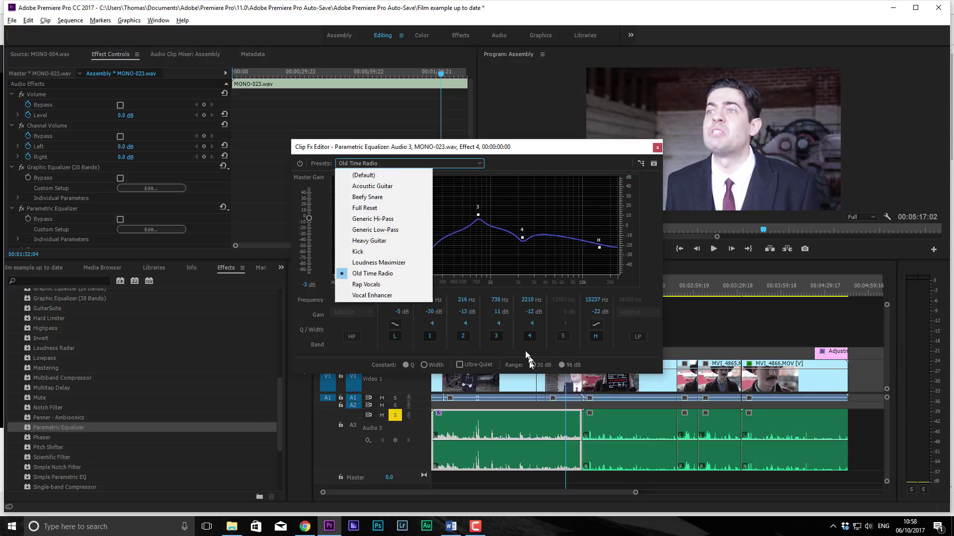
click(376, 222)
click(350, 165)
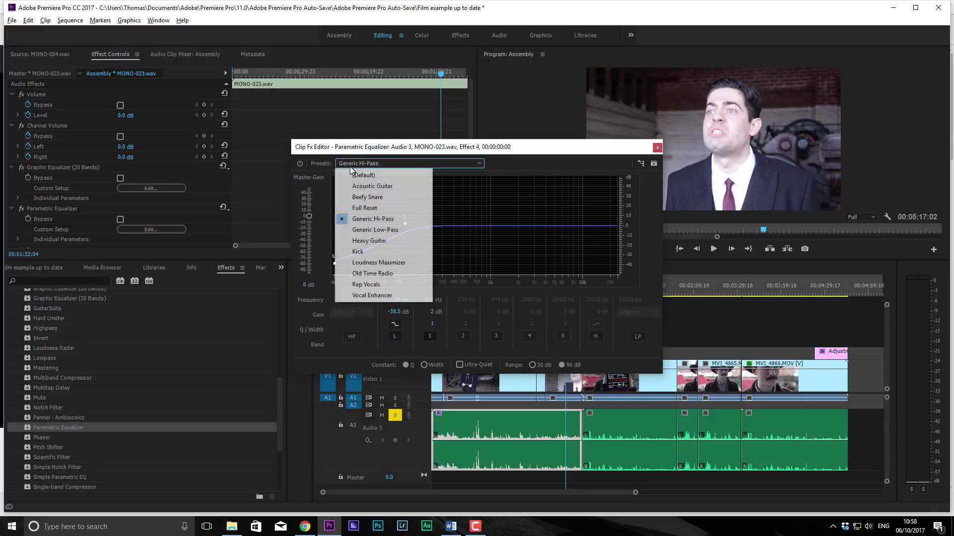
click(370, 229)
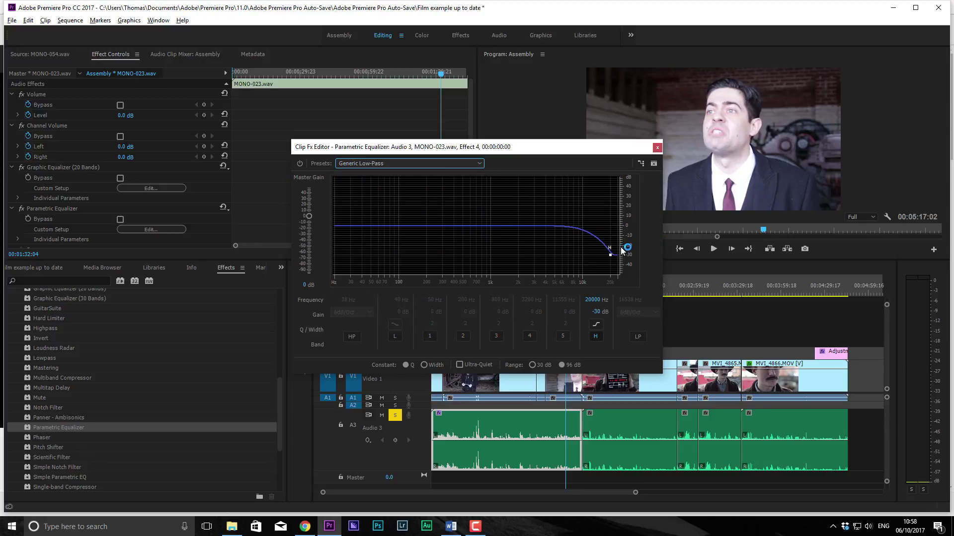
click(656, 148)
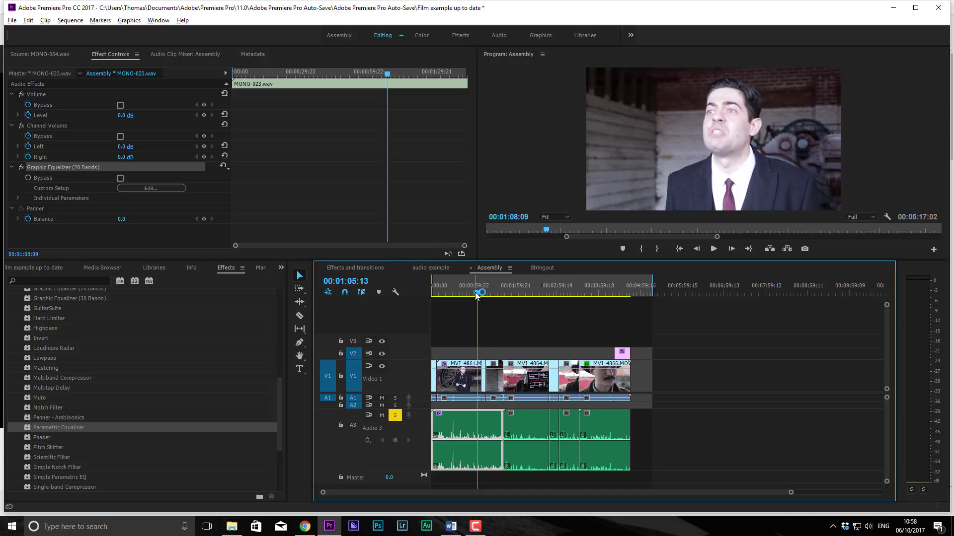
Switch to the audio example sequence and place MVI_4842.MOV from the Audio example bin at its start
scroll(408, 432, down, 5)
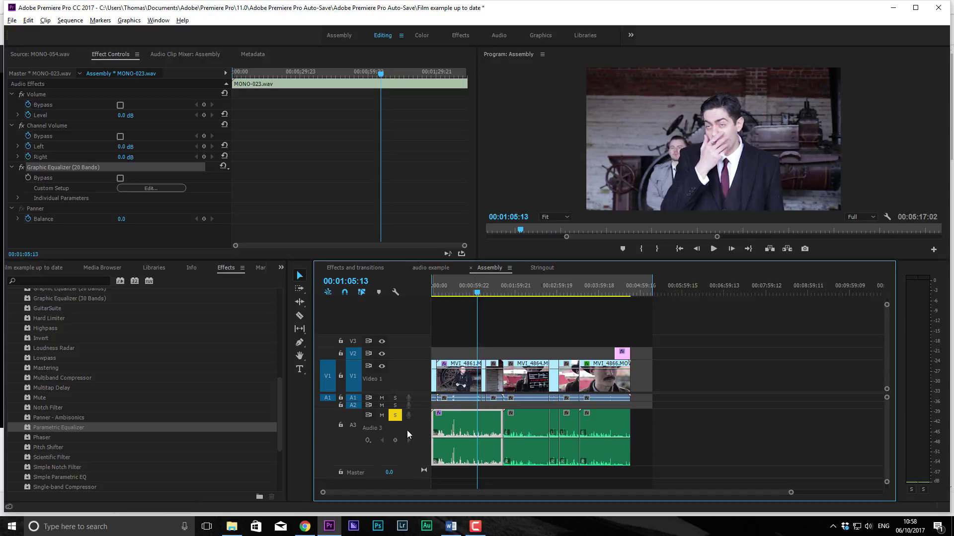
scroll(408, 434, down, 2)
scroll(465, 436, up, 4)
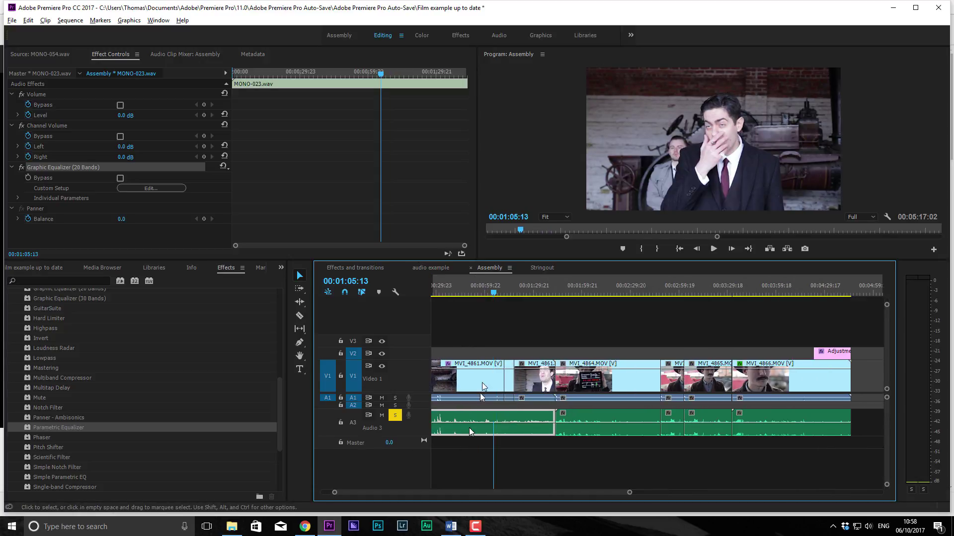
click(423, 268)
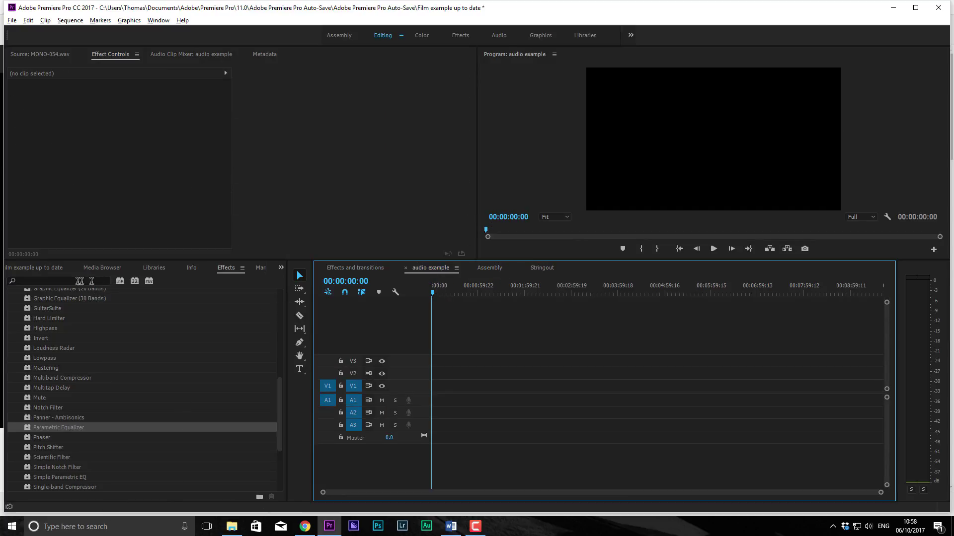
click(282, 268)
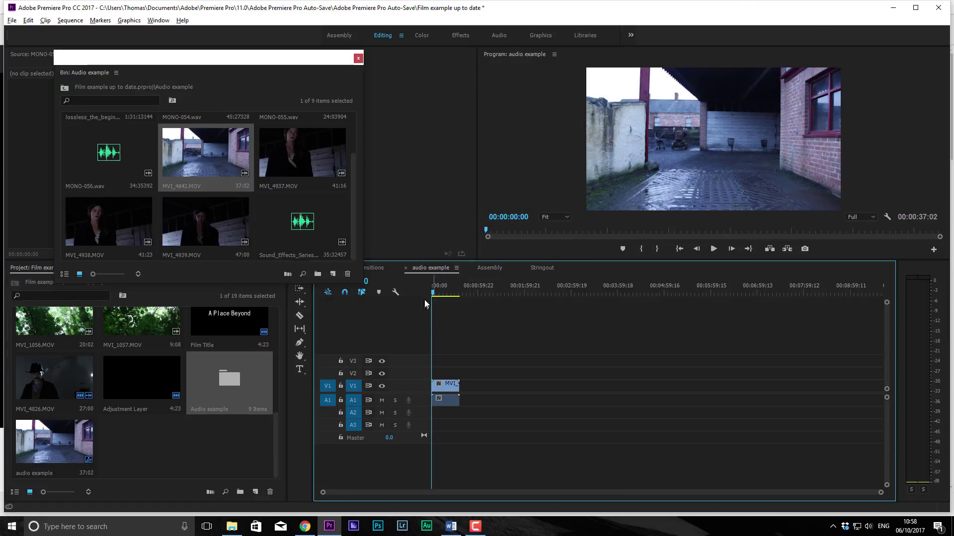
Scrub through the MVI_4842.MOV clip and shorten it to a duration of 00:00:10:03
drag(435, 290, 438, 293)
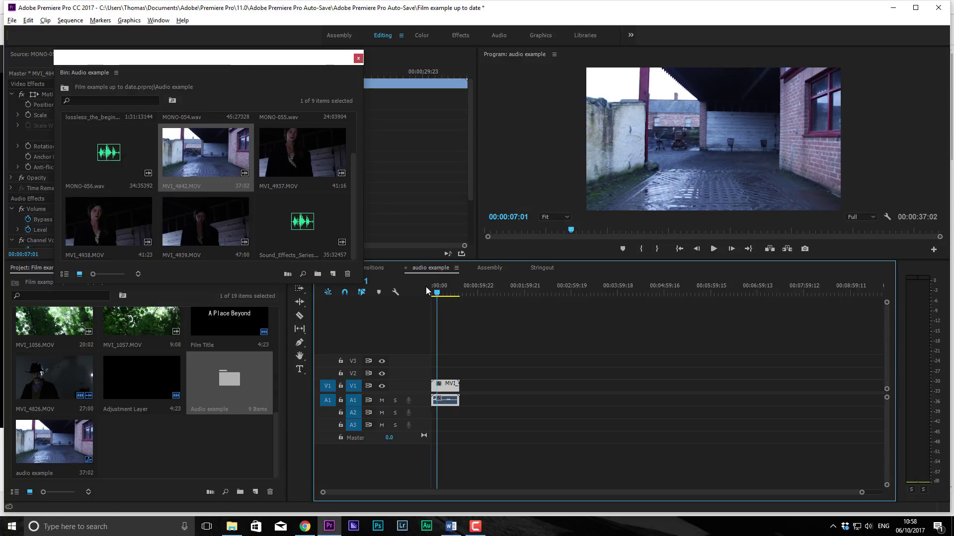
scroll(409, 352, up, 3)
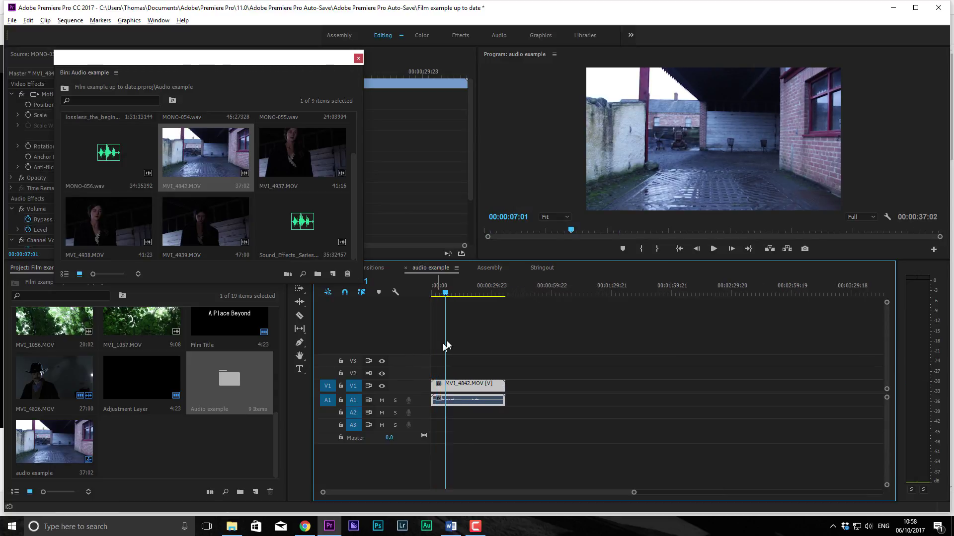
drag(479, 292, 487, 291)
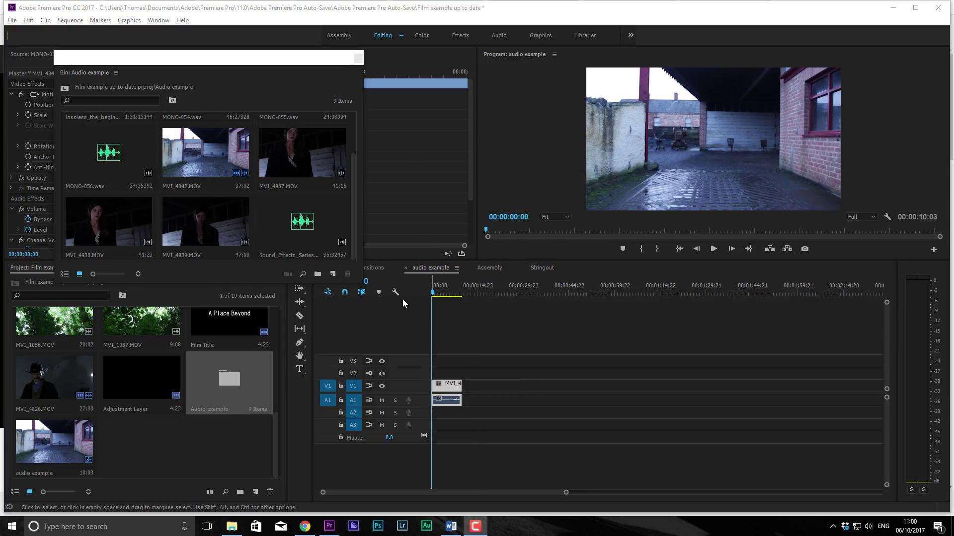
click(443, 293)
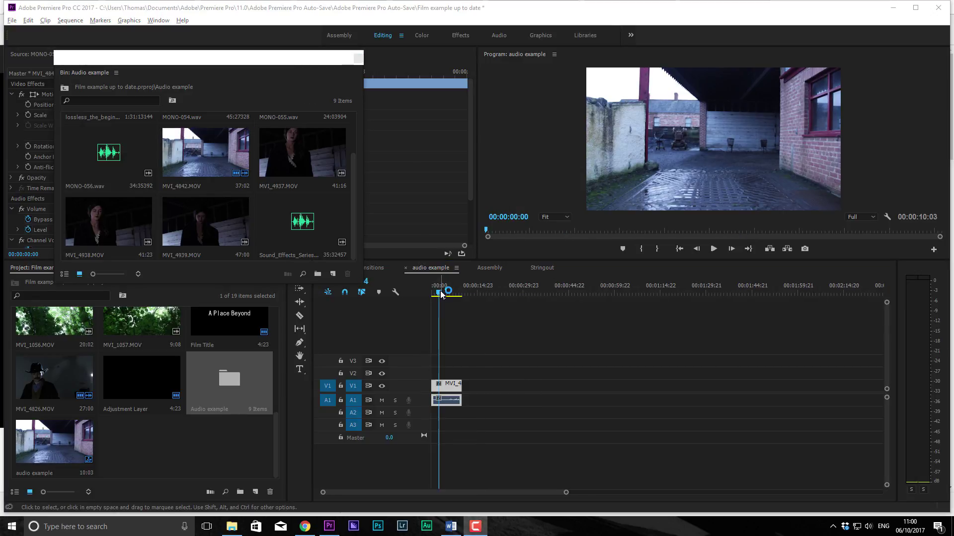
Scrub through the shortened clip to review the man's walk and park the playhead at 00:00:05:18
drag(444, 294, 460, 287)
scroll(447, 290, up, 6)
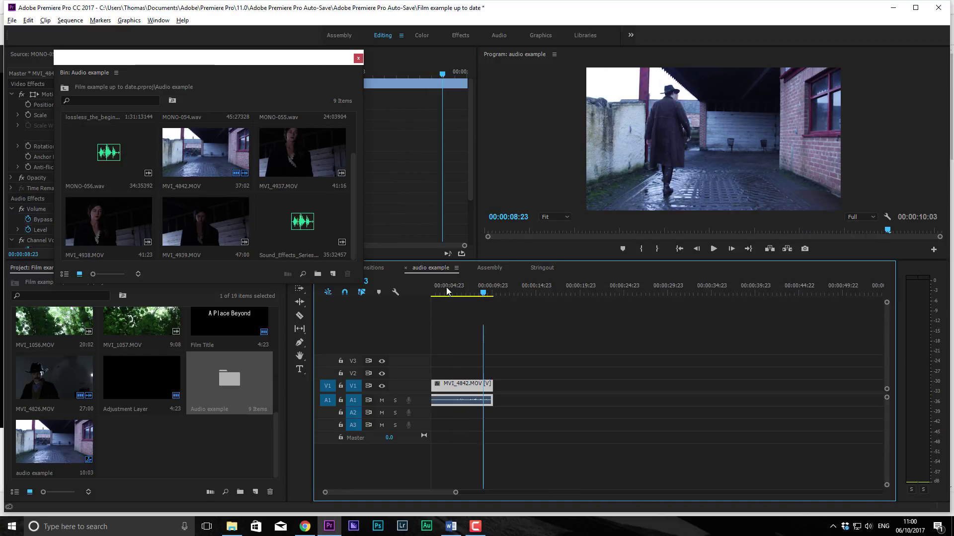
drag(464, 295, 500, 306)
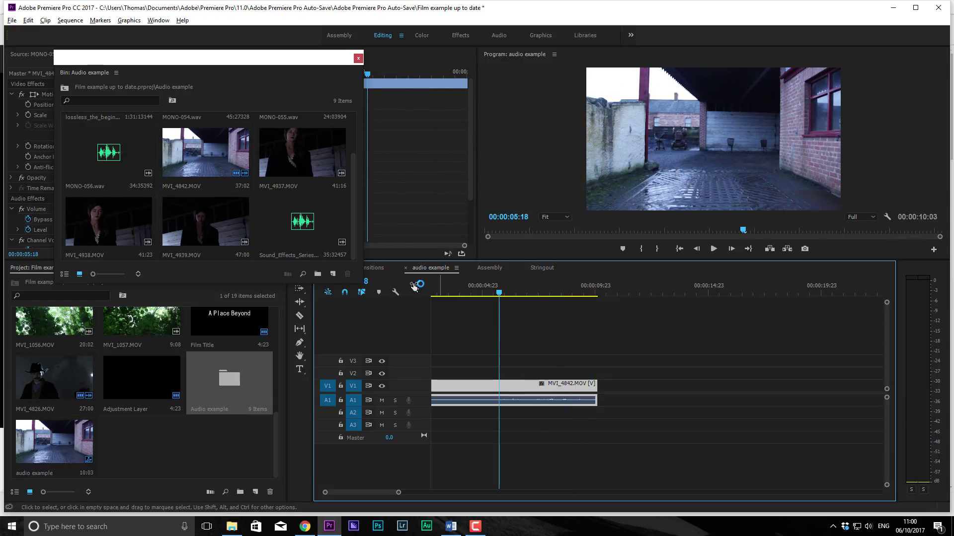
Load the gravel footsteps sound effect from the Audio example bin into the source monitor and move the bin window clear of it
double_click(285, 226)
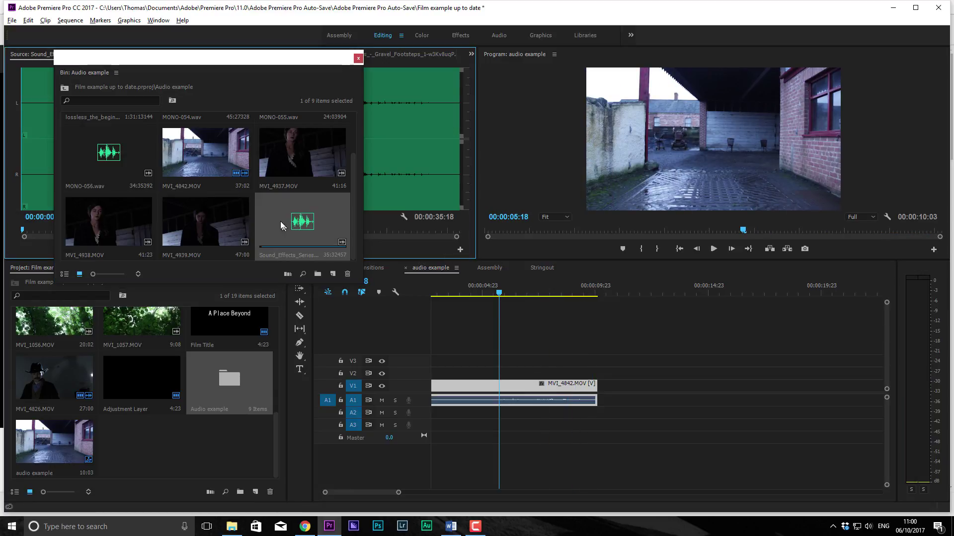
drag(285, 59, 267, 312)
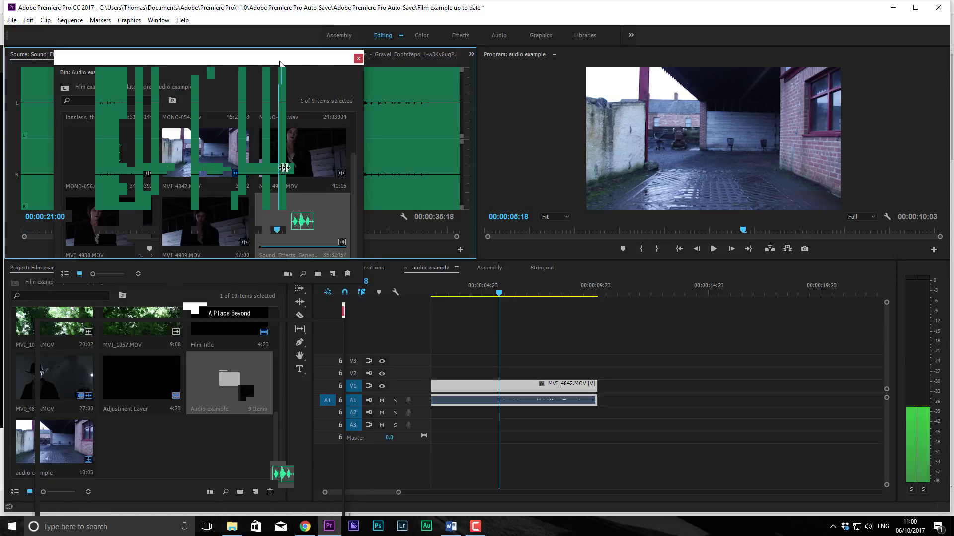
Scrub through the gravel footsteps audio and mark in and out points around one single footstep, ending at about 00:00:28:17
click(363, 171)
drag(363, 170, 342, 193)
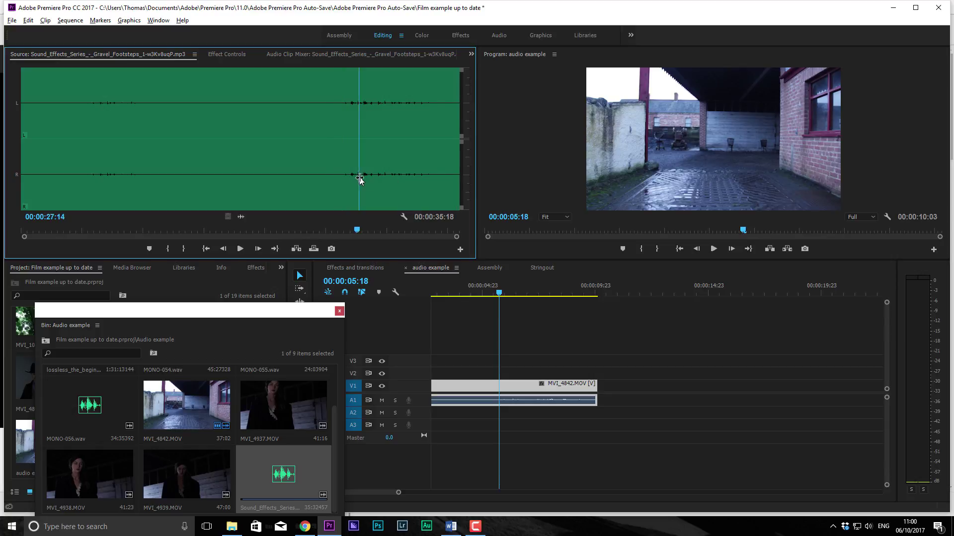
drag(360, 179, 344, 192)
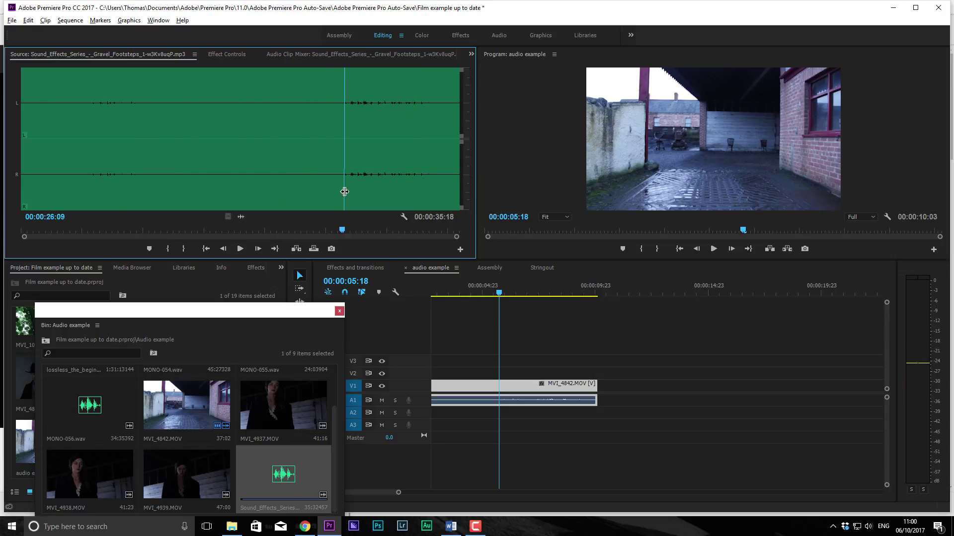
key(space)
drag(216, 247, 207, 247)
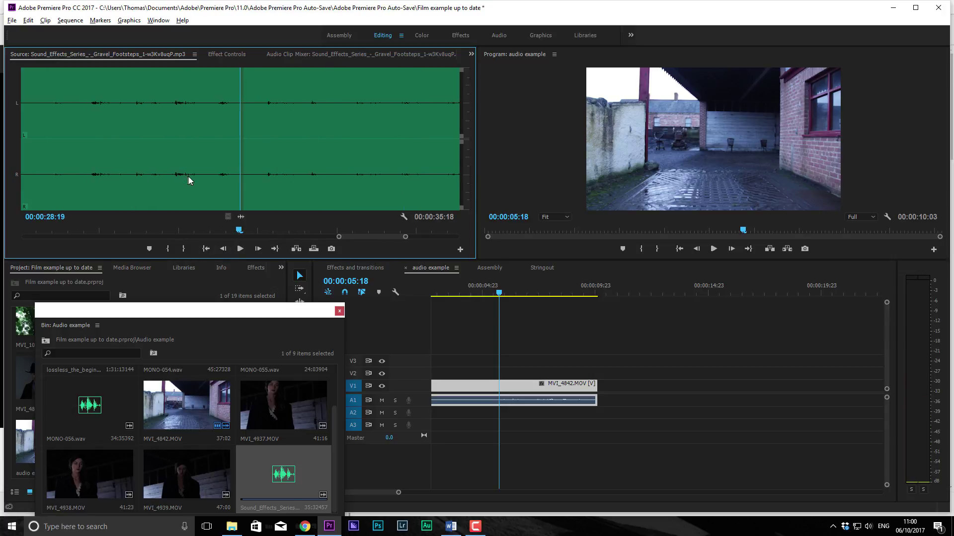
drag(188, 181, 234, 188)
key(i)
key(o)
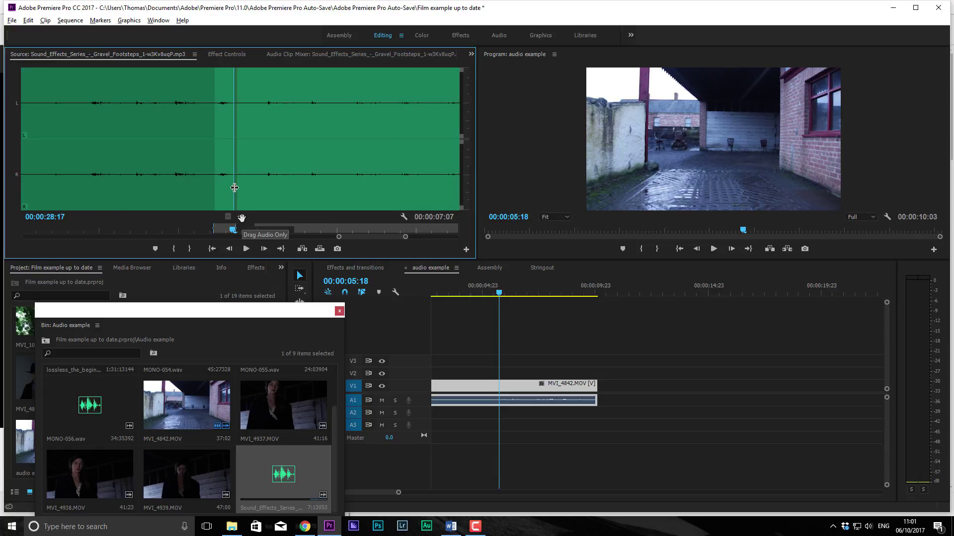
Place the marked footstep sound on track A2 at 00:00:05:18 and the next marked footstep on A2 at 00:00:08:05
click(245, 249)
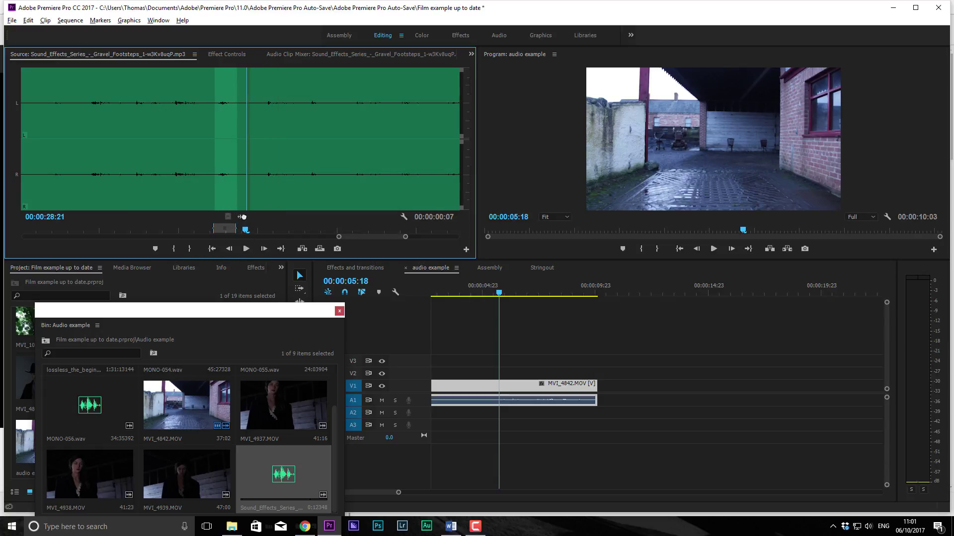
drag(243, 216, 502, 418)
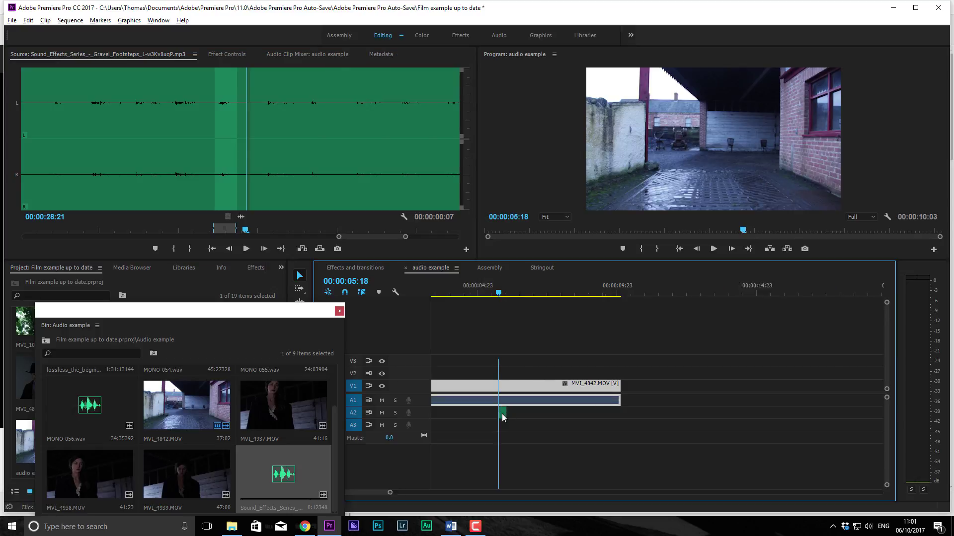
key(=)
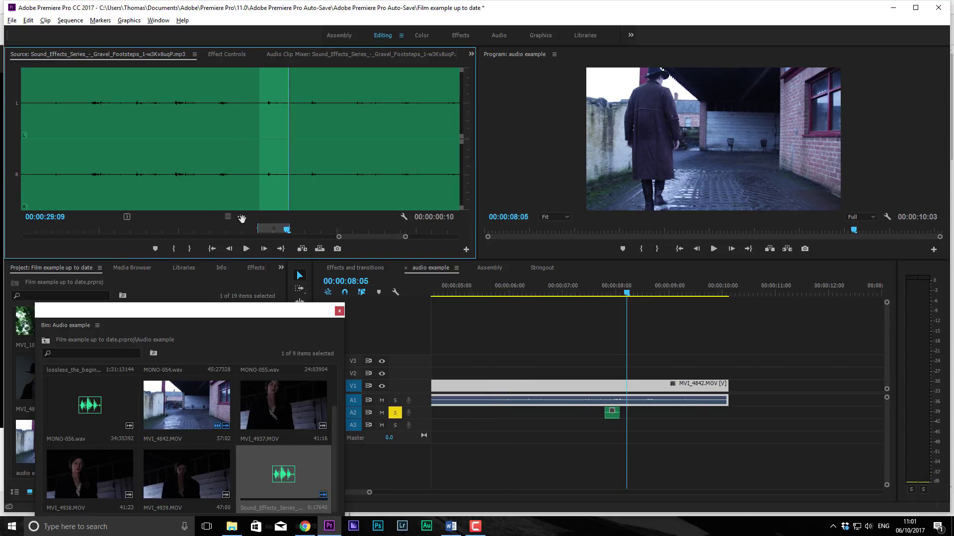
drag(242, 219, 632, 417)
key(=)
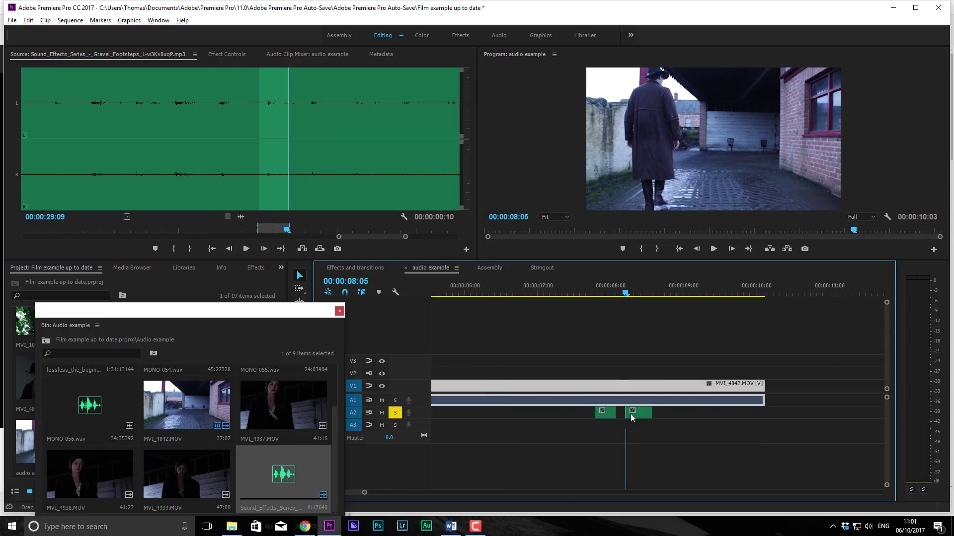
key(=)
Scrub and play back the footstep sounds against the man's walk, and park the playhead at 00:00:07:20
drag(618, 299, 529, 298)
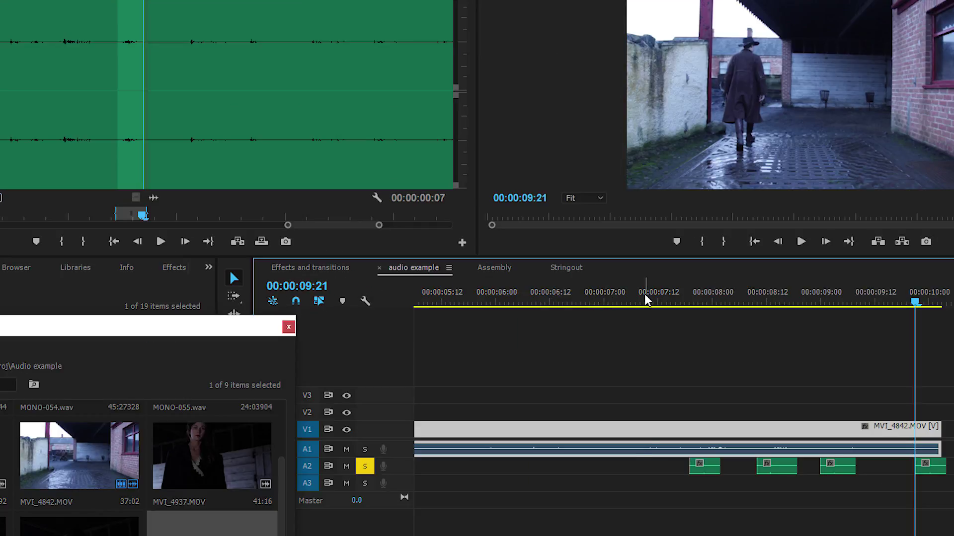
drag(603, 290, 617, 286)
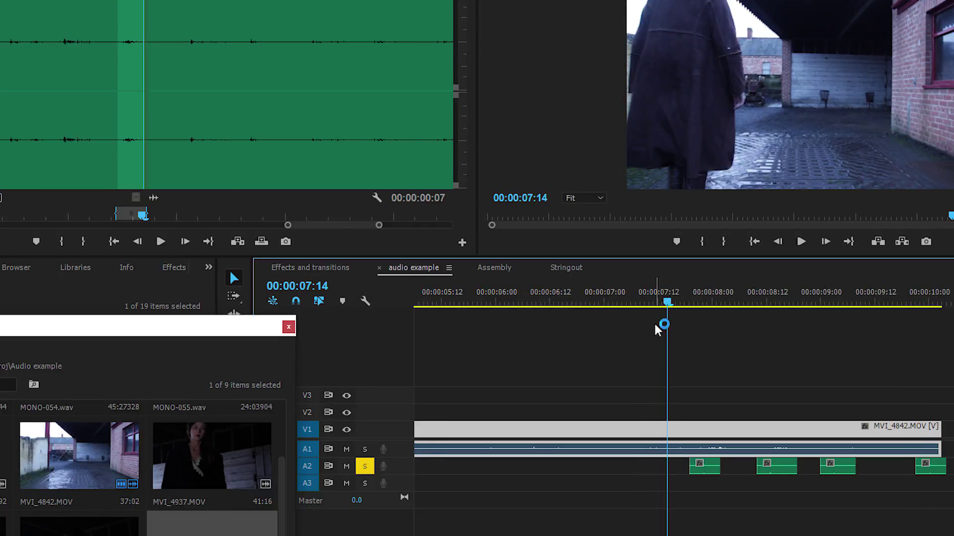
key(space)
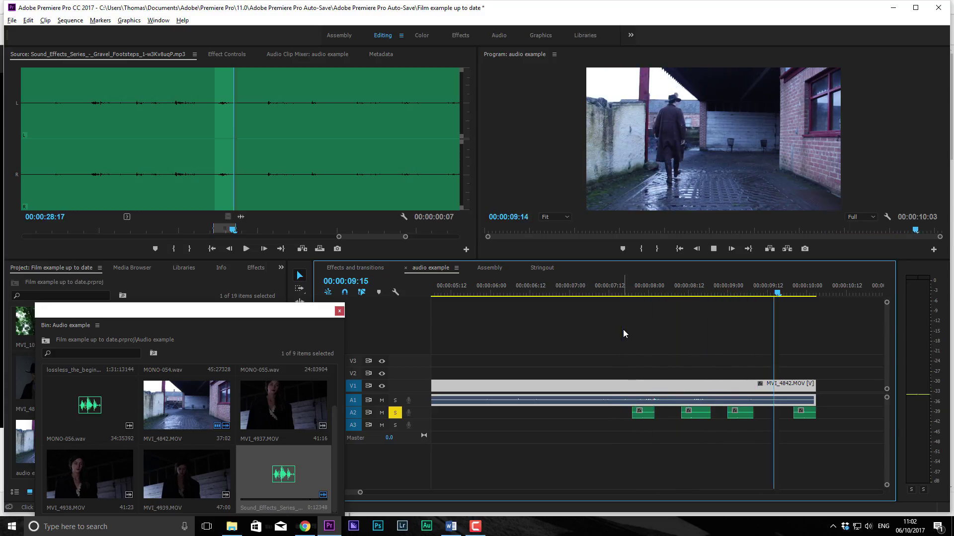
drag(687, 293, 635, 293)
Expand track A2 to show its waveforms and select all four footstep clips on it
scroll(418, 413, up, 2)
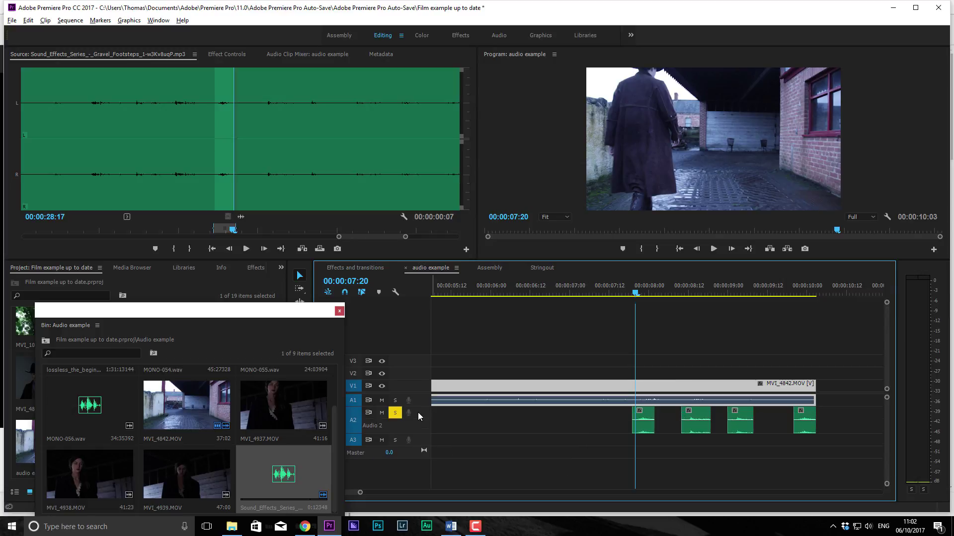
scroll(418, 413, down, 2)
double_click(418, 412)
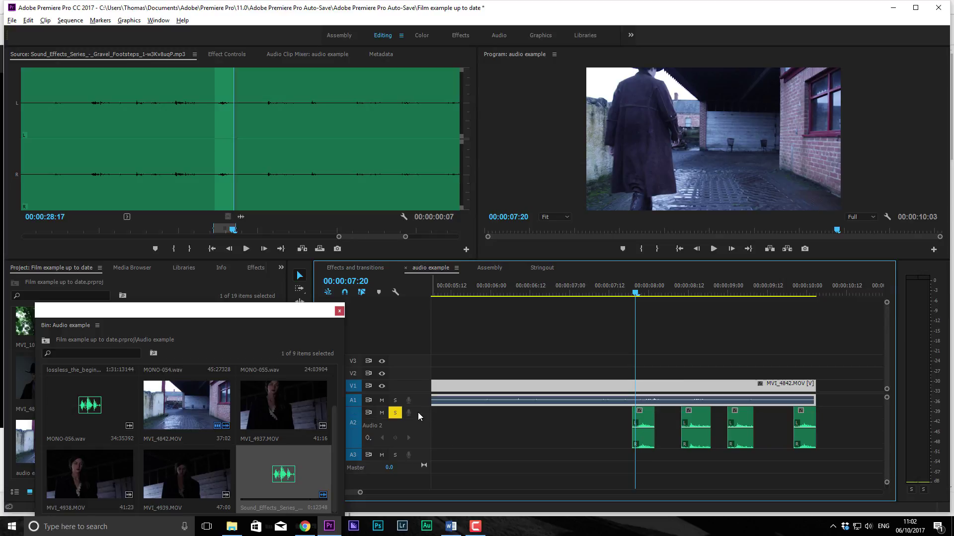
drag(827, 458, 613, 422)
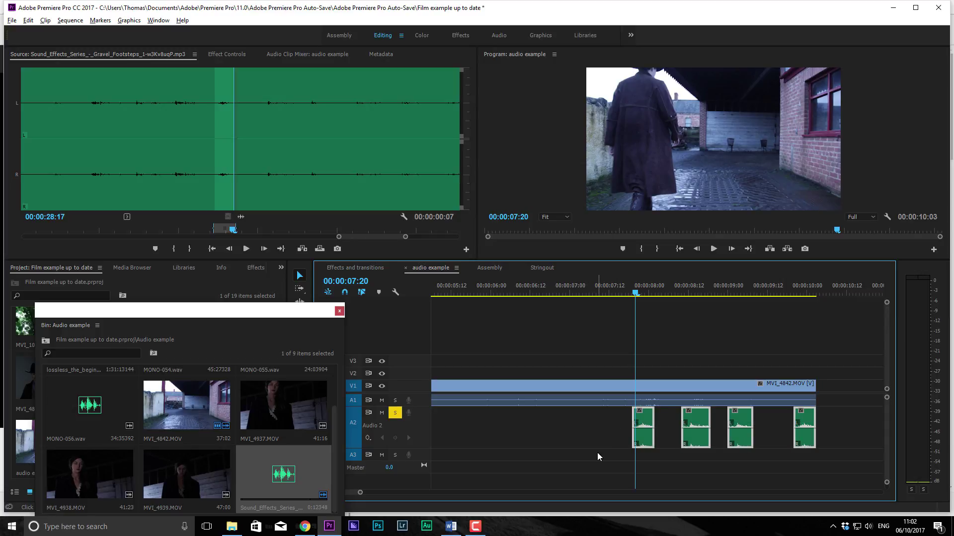
Close the Audio example bin window and try to apply the Surround Reverb audio effect to the first footstep clip
click(339, 311)
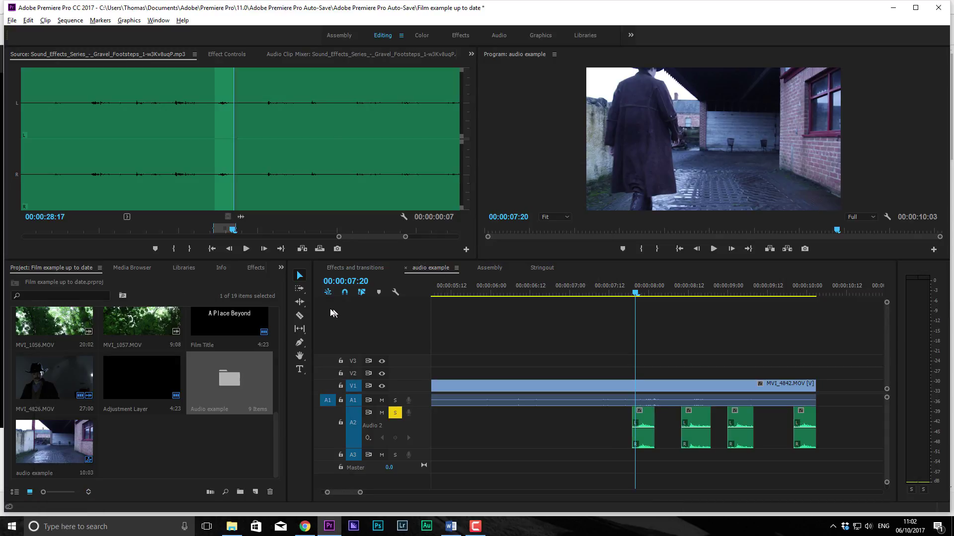
click(252, 268)
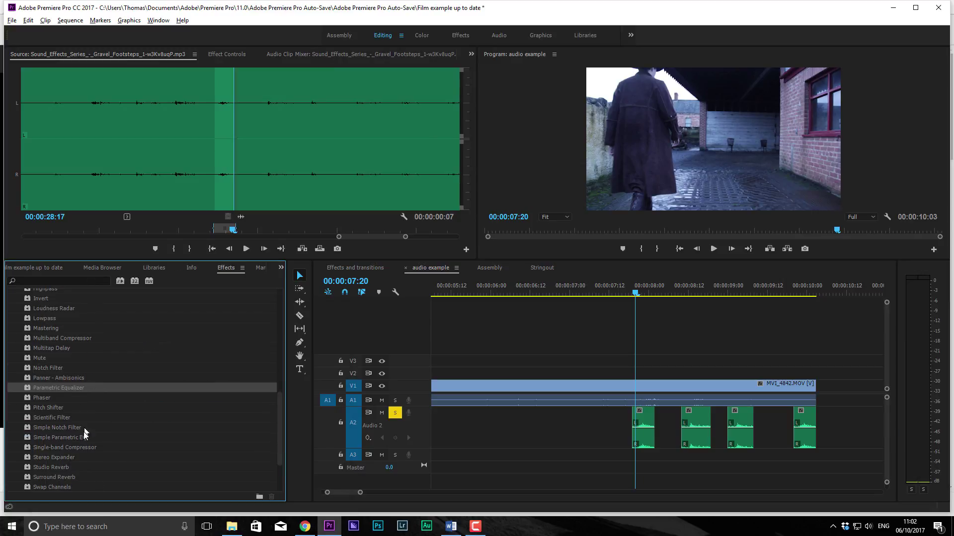
scroll(84, 431, down, 3)
drag(53, 448, 644, 429)
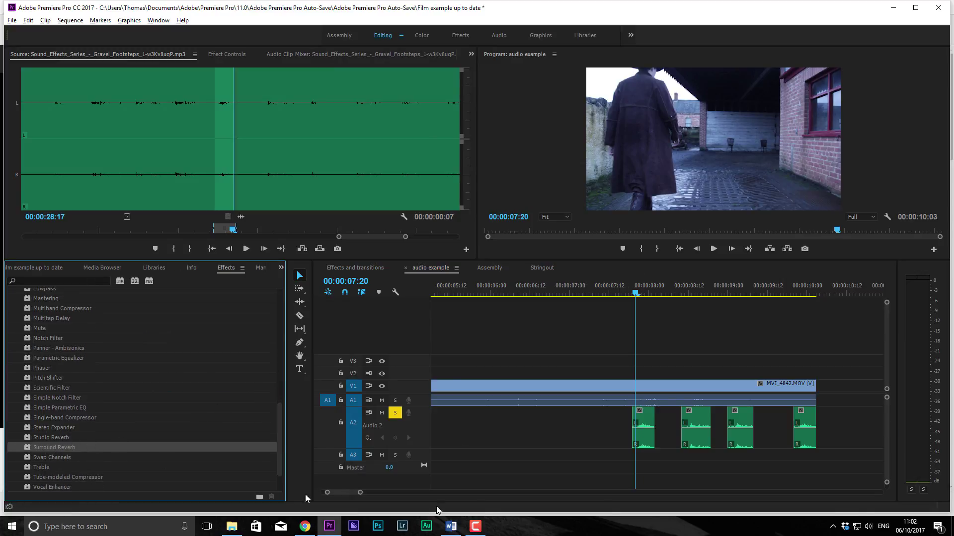
Nest the four footstep clips on track A2 into one sequence named "feet"
drag(820, 475, 548, 418)
right_click(648, 421)
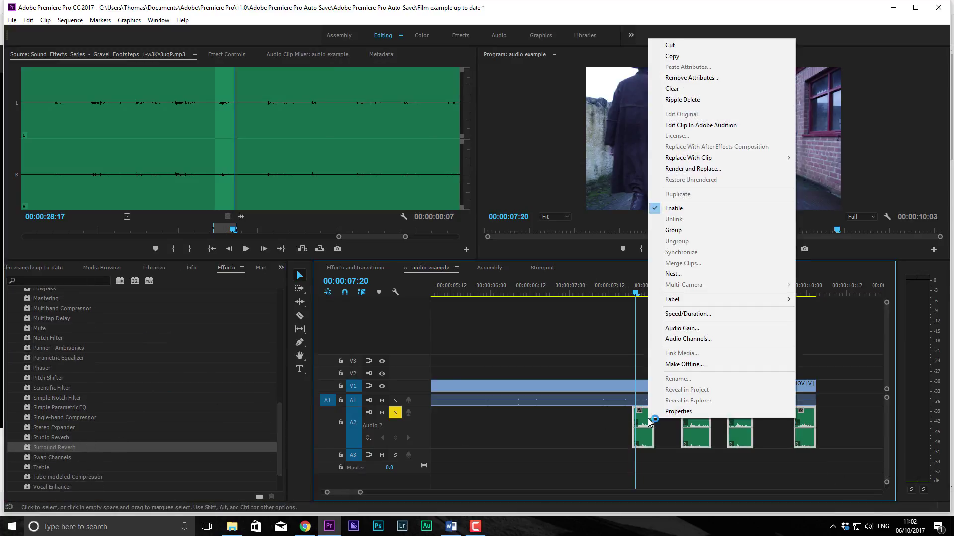
click(679, 274)
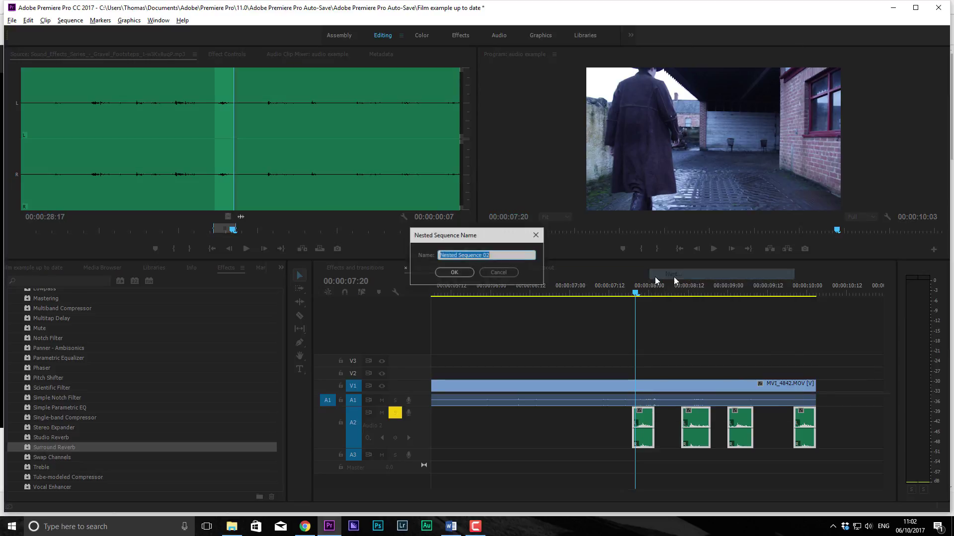
text(f)
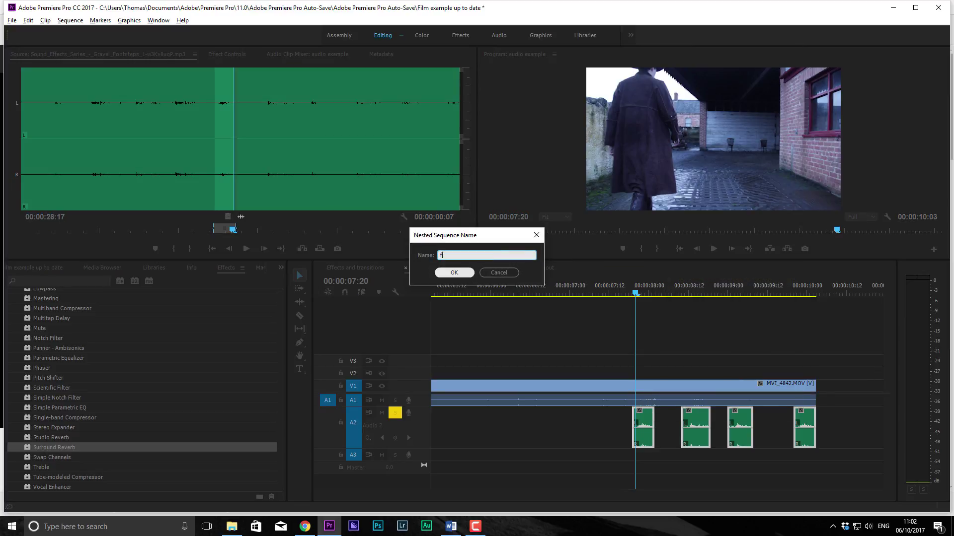
text(eet)
key(Return)
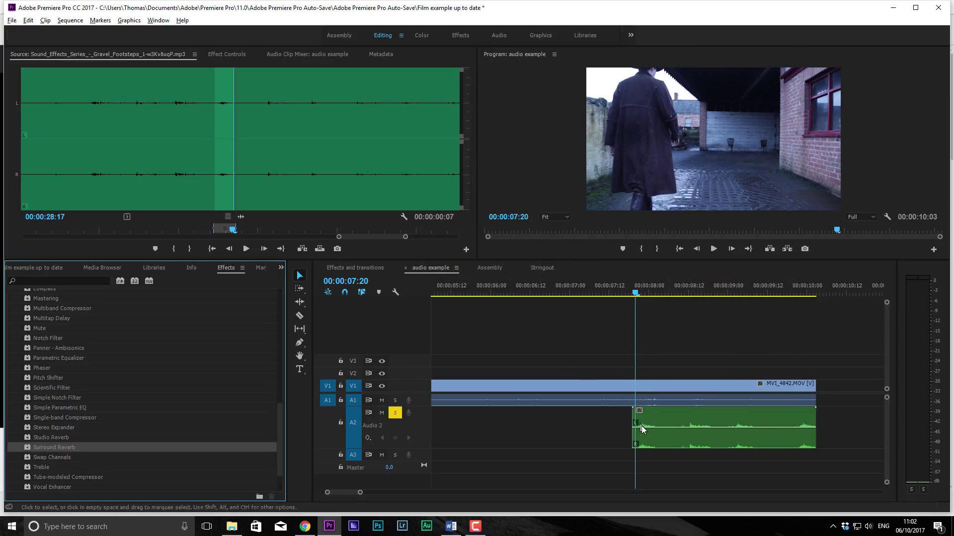
Apply the Surround Reverb effect to the nested feet clip and adjust its audio gain by 10 dB
drag(70, 447, 660, 442)
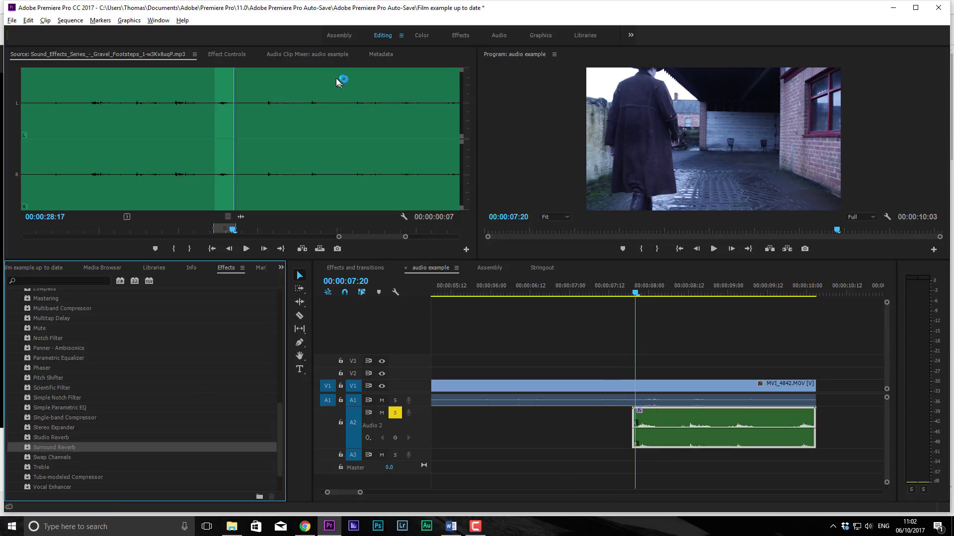
click(234, 56)
right_click(657, 436)
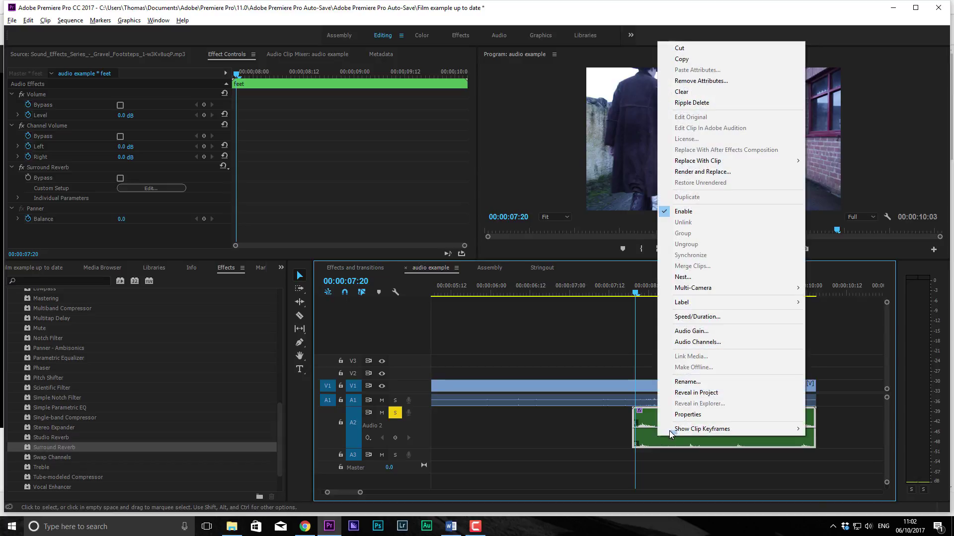
click(709, 332)
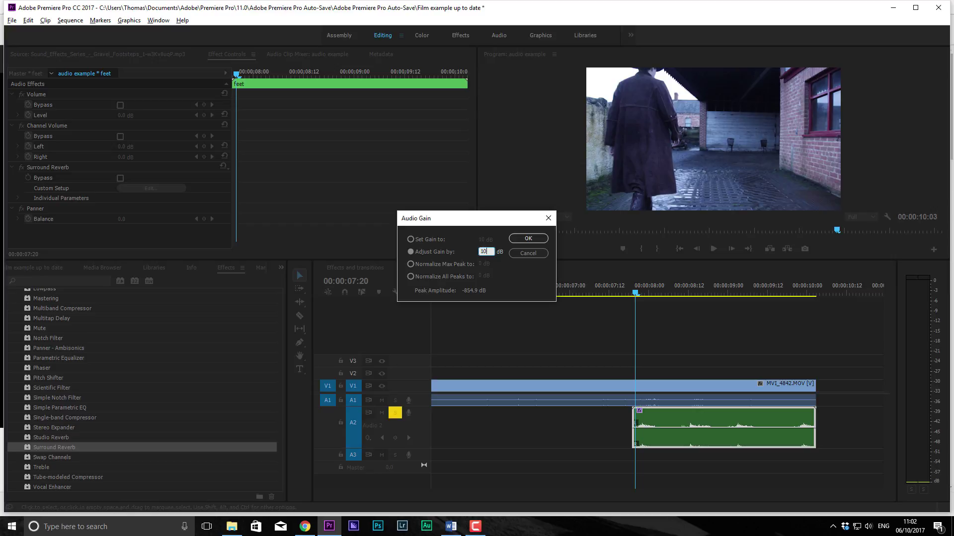
key(Return)
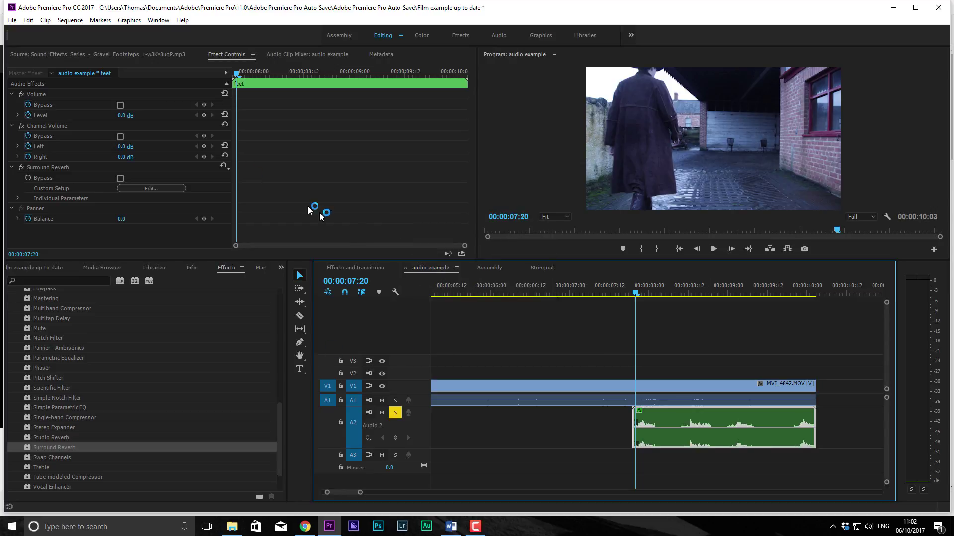
Play back the feet clip to hear its reverb and gain, and return the playhead to 00:00:07:19
key(space)
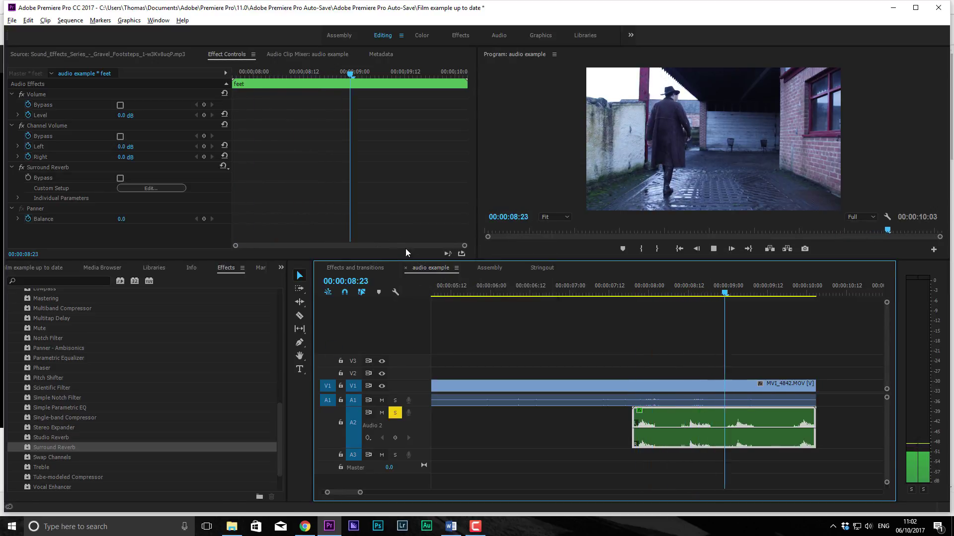
click(623, 292)
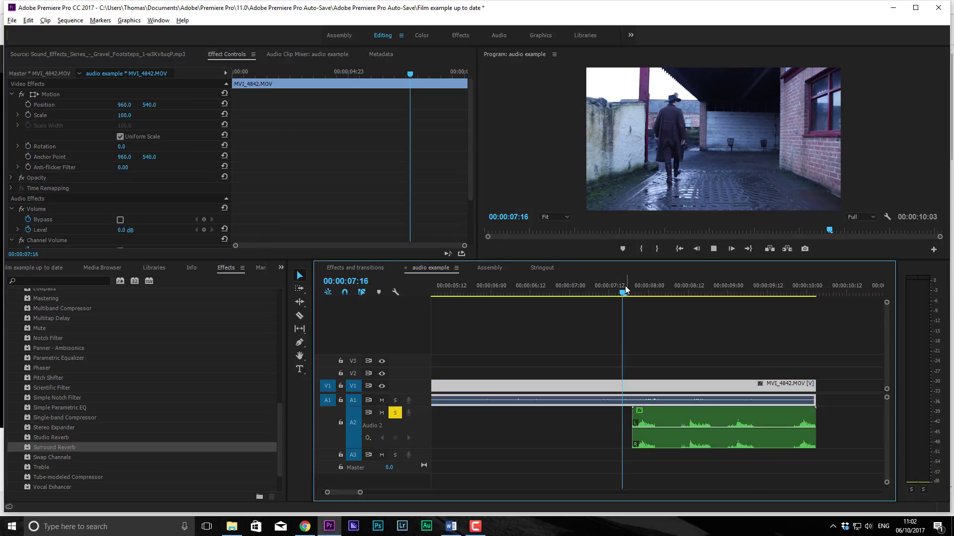
drag(625, 290, 632, 291)
Open the custom setup of the feet clip's Surround Reverb and choose the preset The Great Outdoors
click(654, 436)
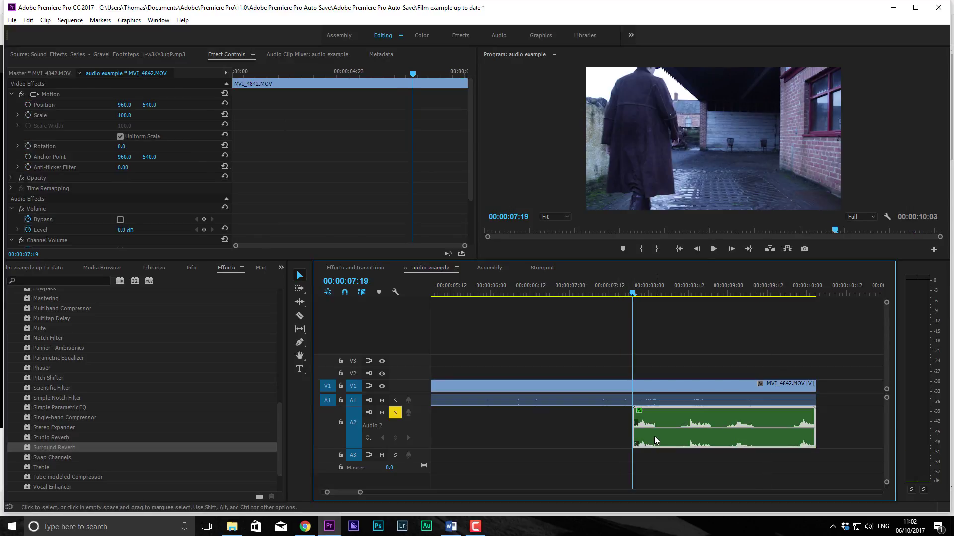
click(124, 188)
click(319, 189)
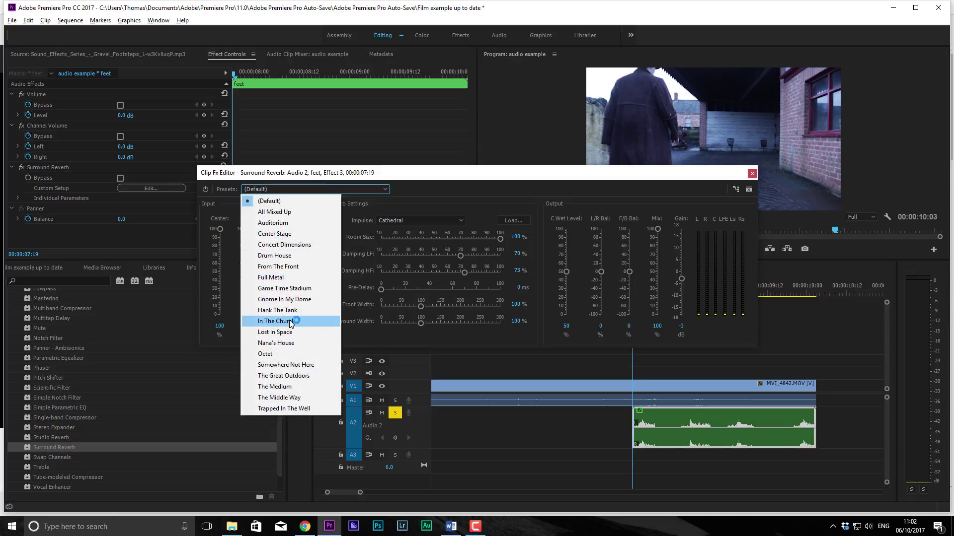
click(294, 376)
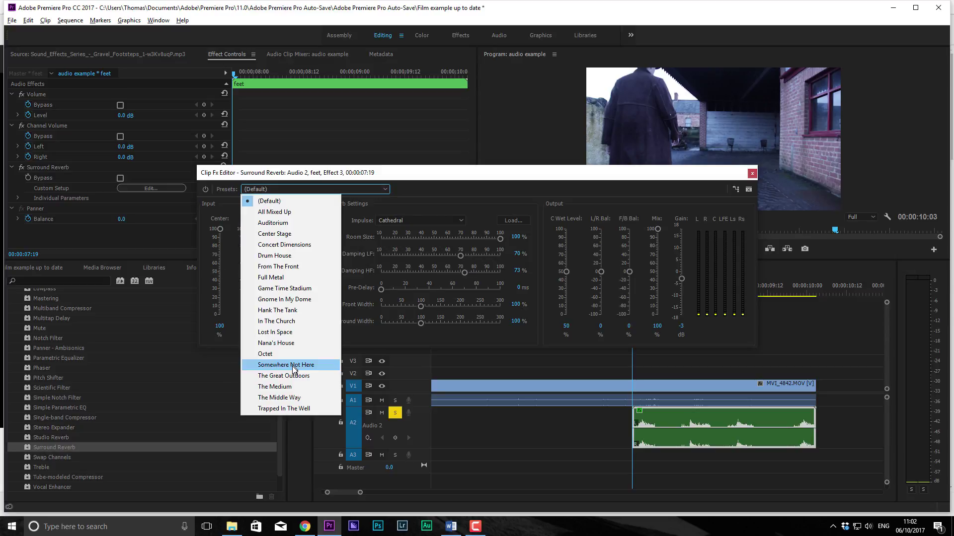
click(294, 376)
Change the Surround Reverb impulse to Open Air Stadium and close the effect editor
click(297, 189)
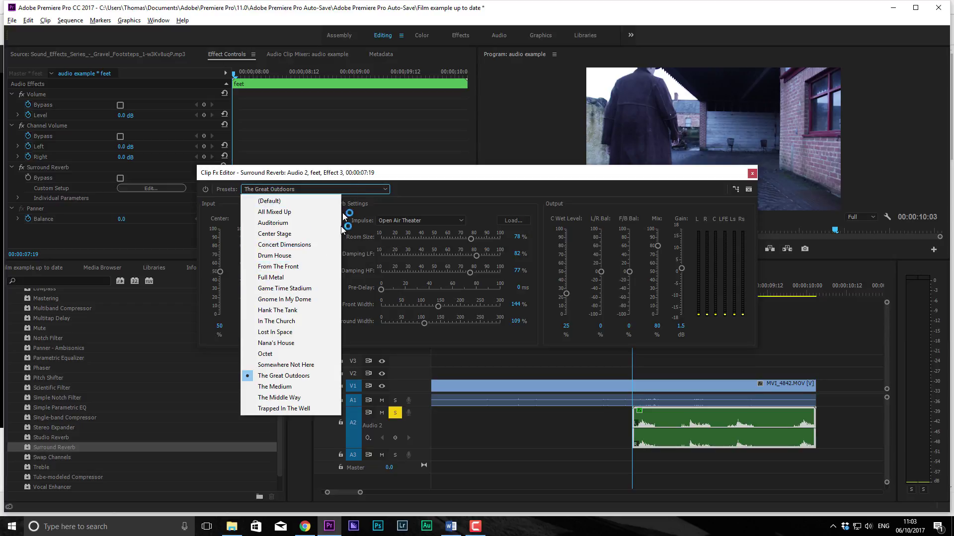
click(454, 224)
click(454, 223)
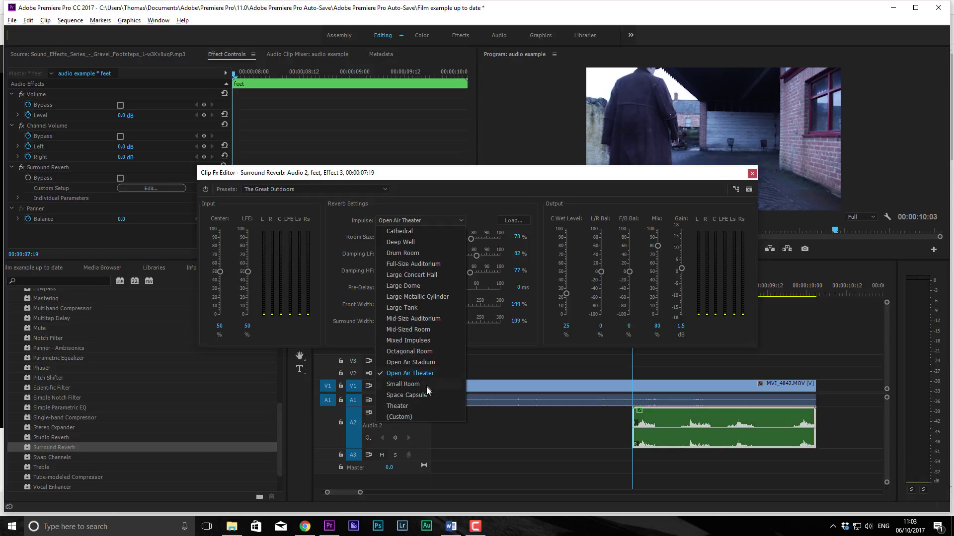
click(429, 362)
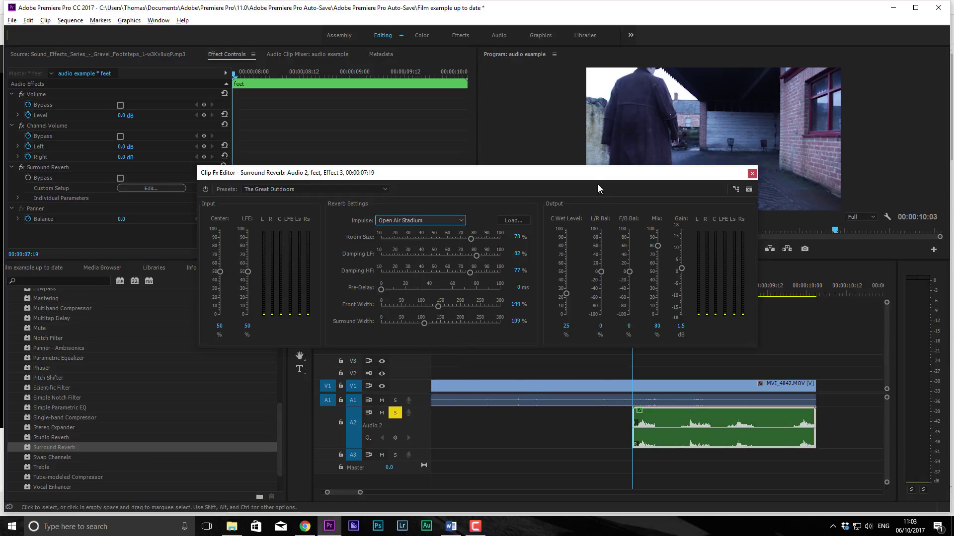
drag(598, 175, 510, 129)
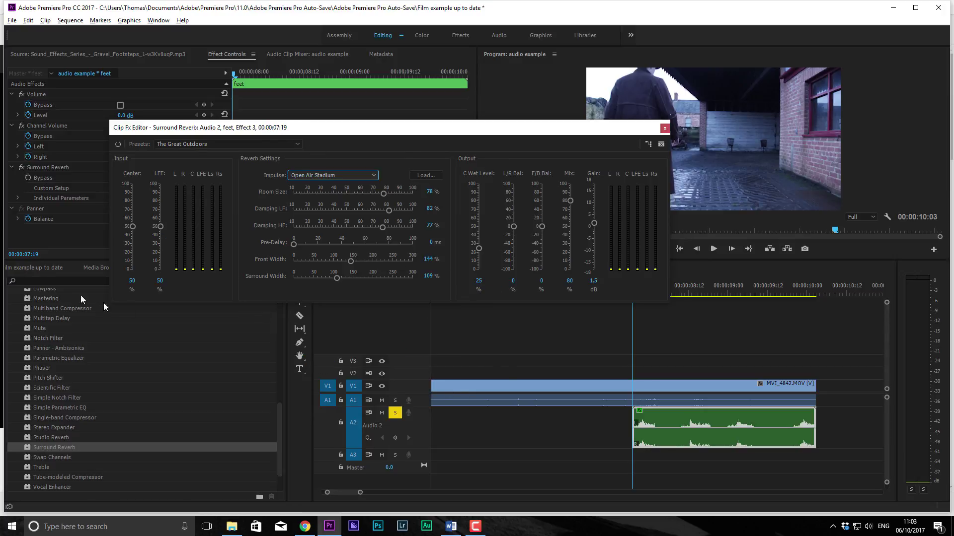
click(664, 129)
Reopen the custom setup of the feet clip's Surround Reverb and raise its output gain slightly
click(628, 290)
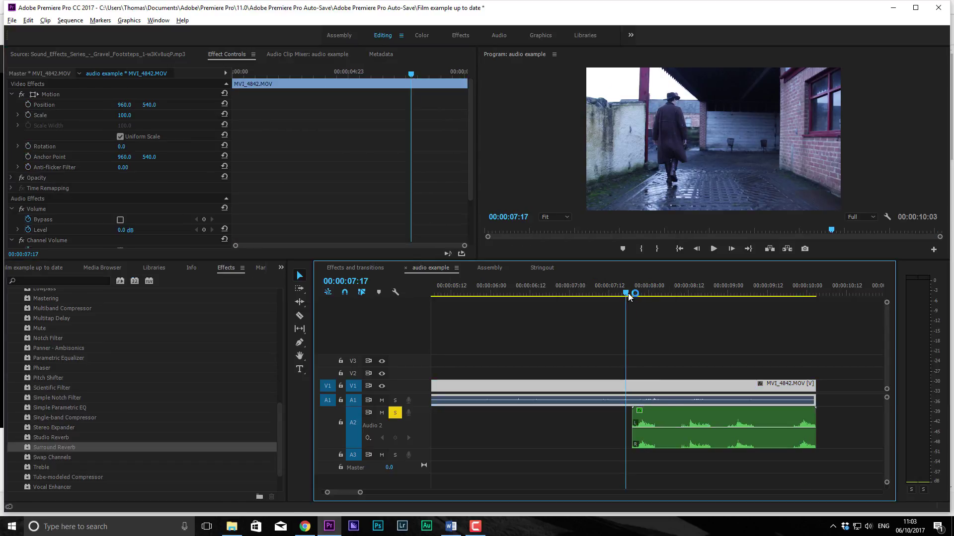
click(671, 417)
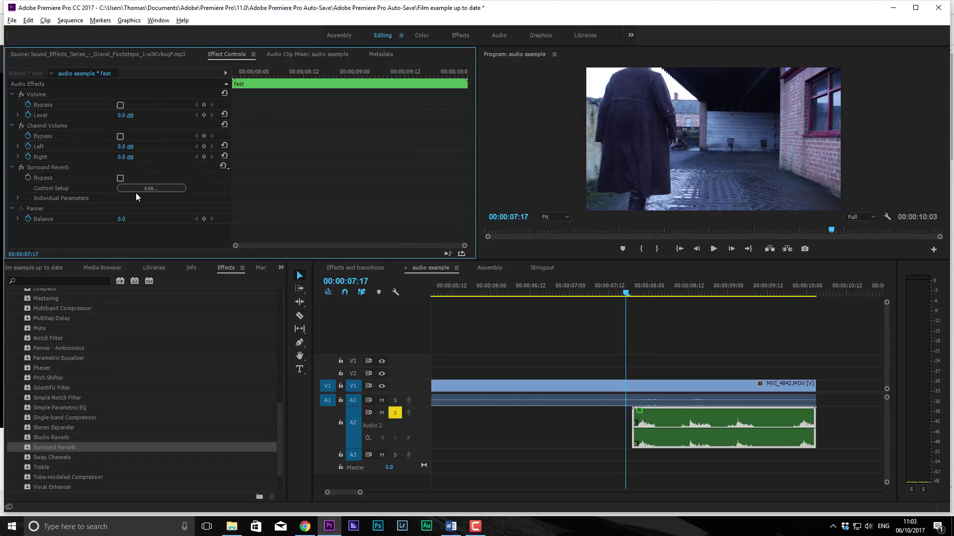
click(151, 189)
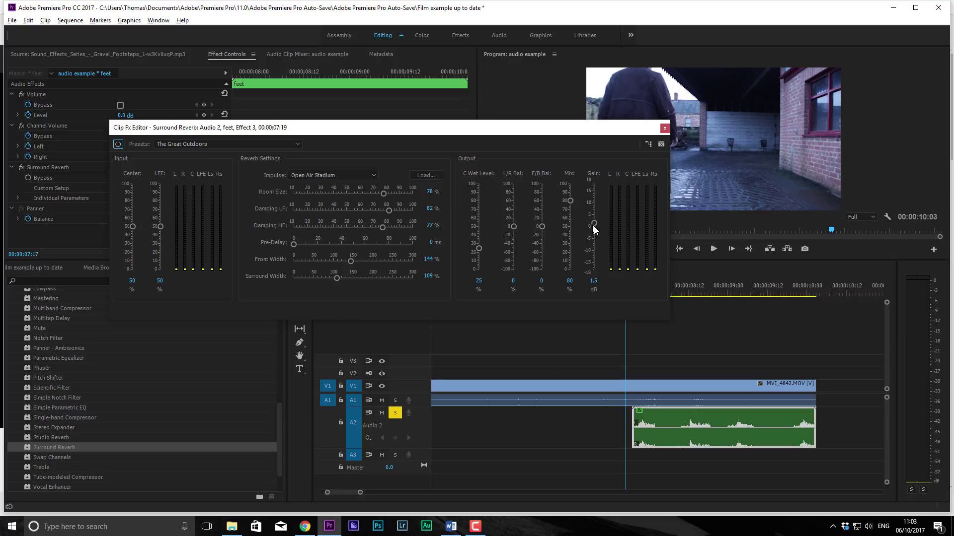
drag(594, 222, 595, 215)
Play back the footsteps to hear the raised reverb gain and stop at 00:00:10:01
click(627, 346)
key(space)
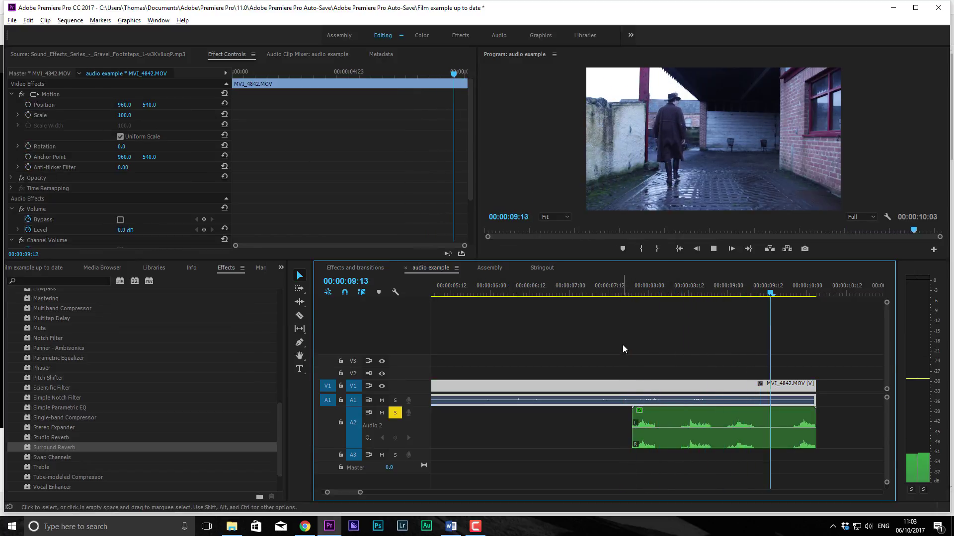
key(space)
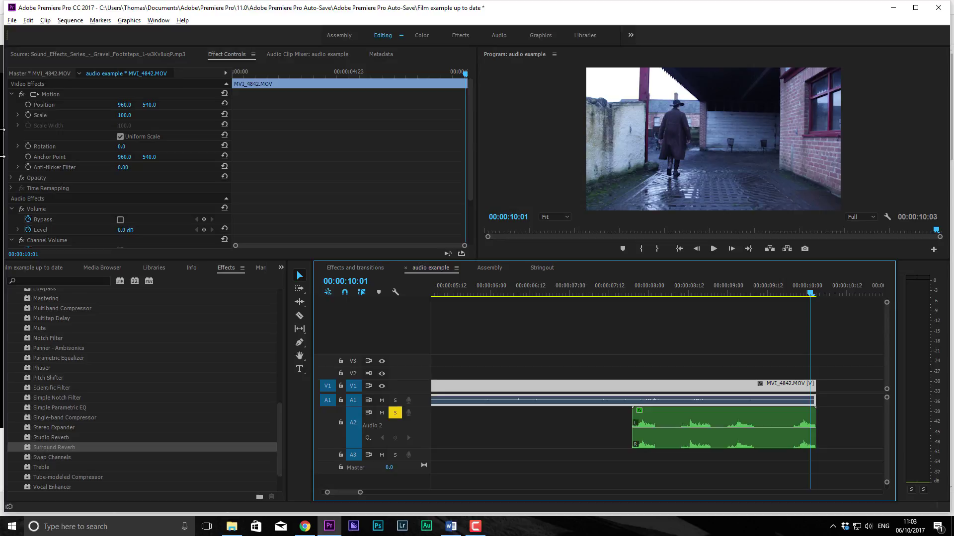
Look through the remaining audio effects in the list, including Pitch Shifter
scroll(54, 428, down, 1)
drag(45, 358, 678, 422)
scroll(125, 222, down, 3)
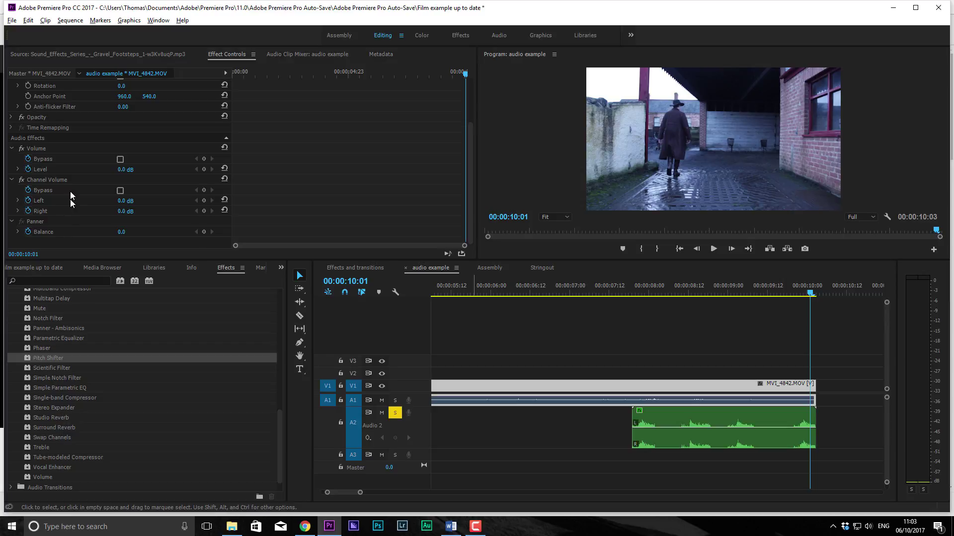
Move the playhead to 00:00:07:13, just before the feet clip, and collapse the Audio 2 track
click(640, 282)
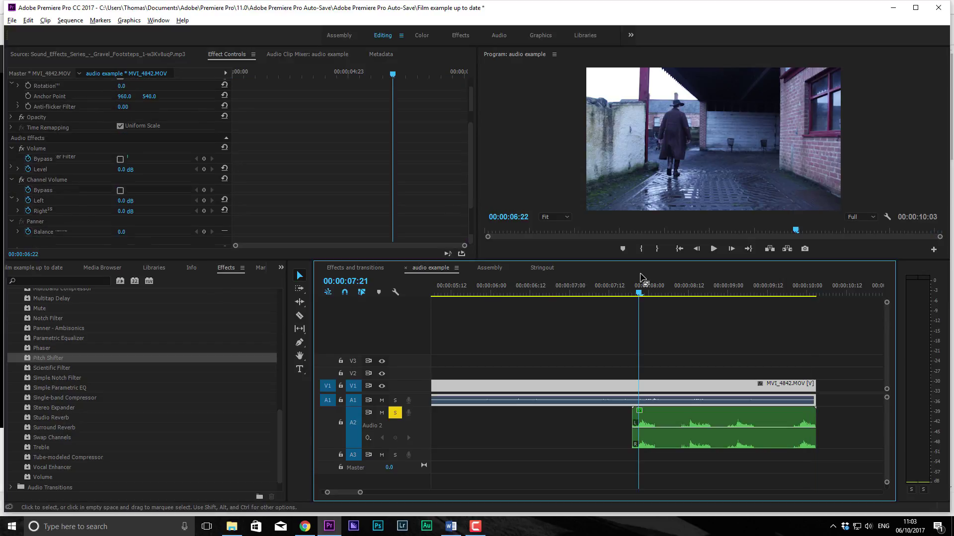
click(614, 292)
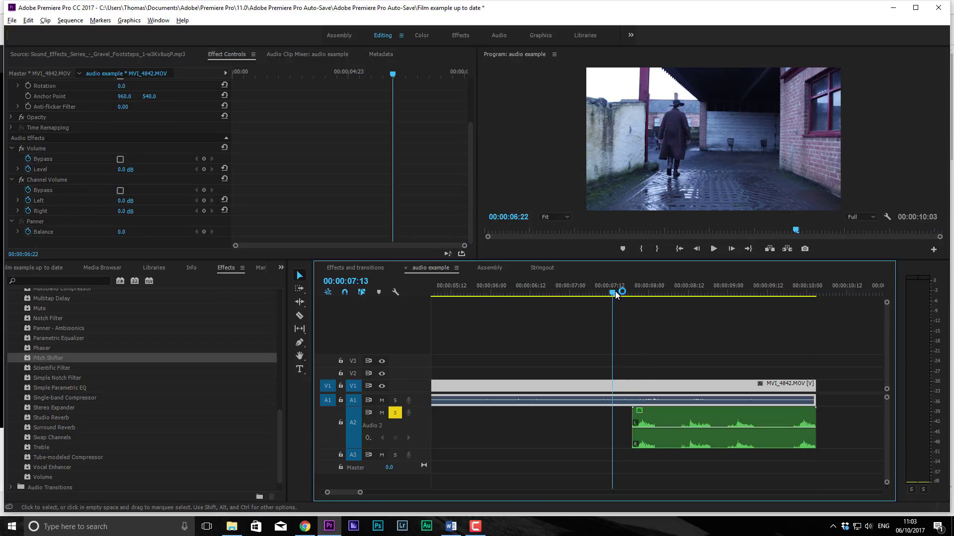
double_click(416, 428)
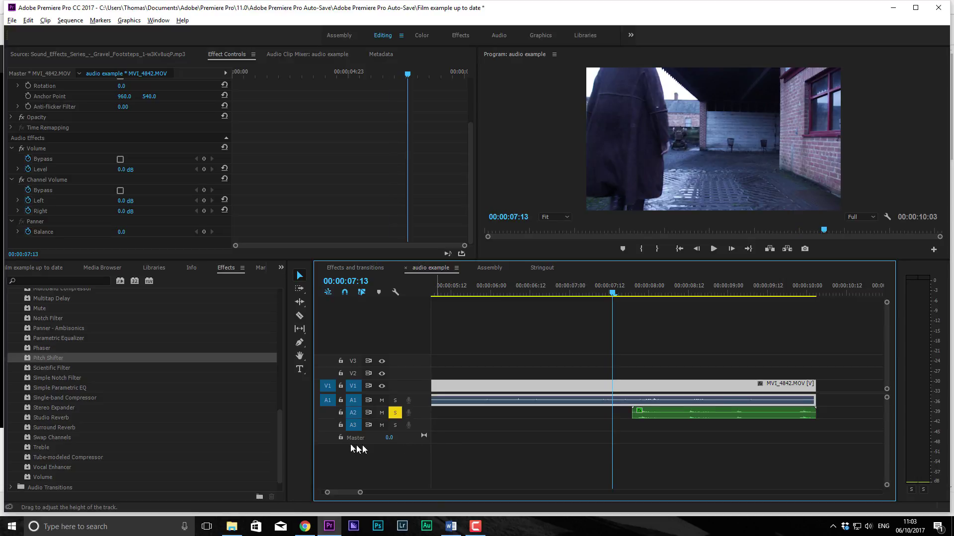
Set the playhead at 00:00:07:20 and open the project's Audio example bin
click(281, 268)
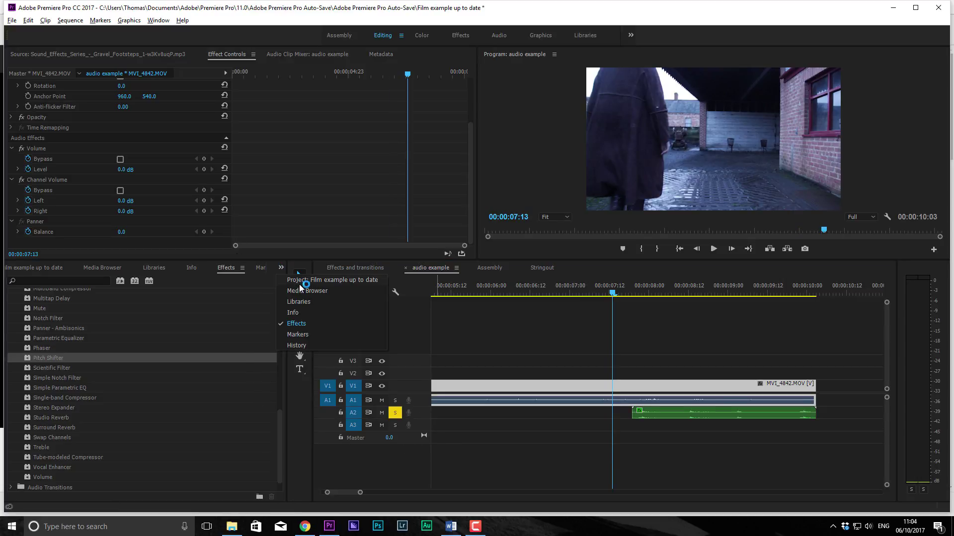
click(301, 280)
click(232, 465)
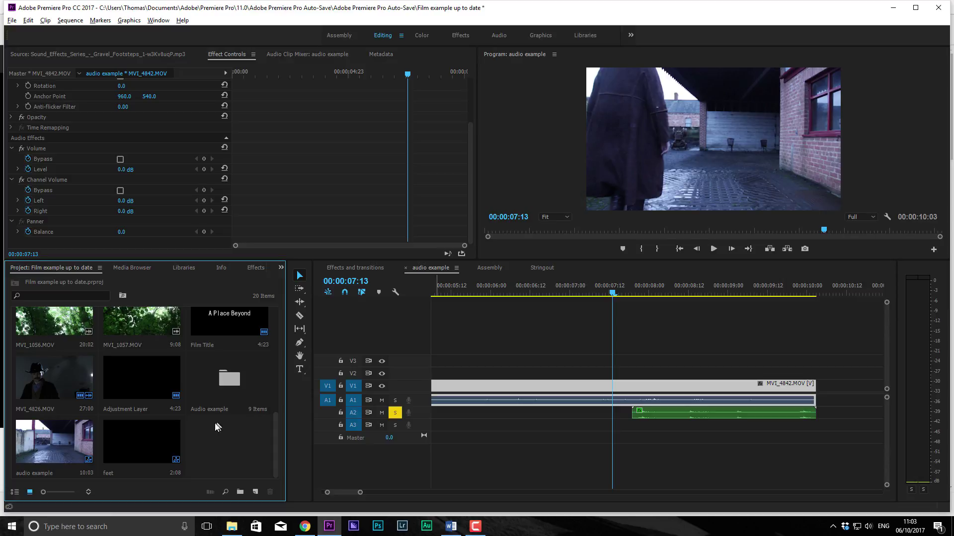
drag(620, 290, 726, 276)
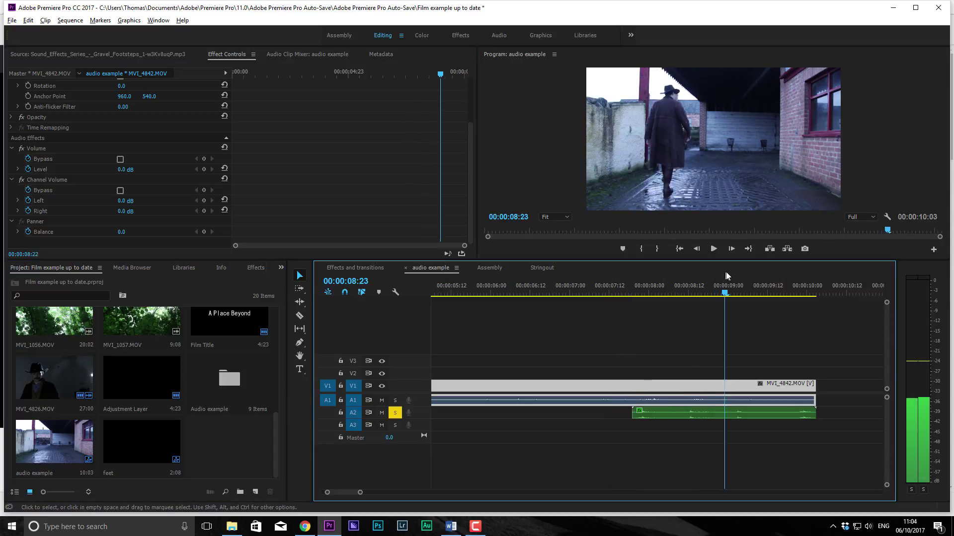
key(Up)
double_click(227, 389)
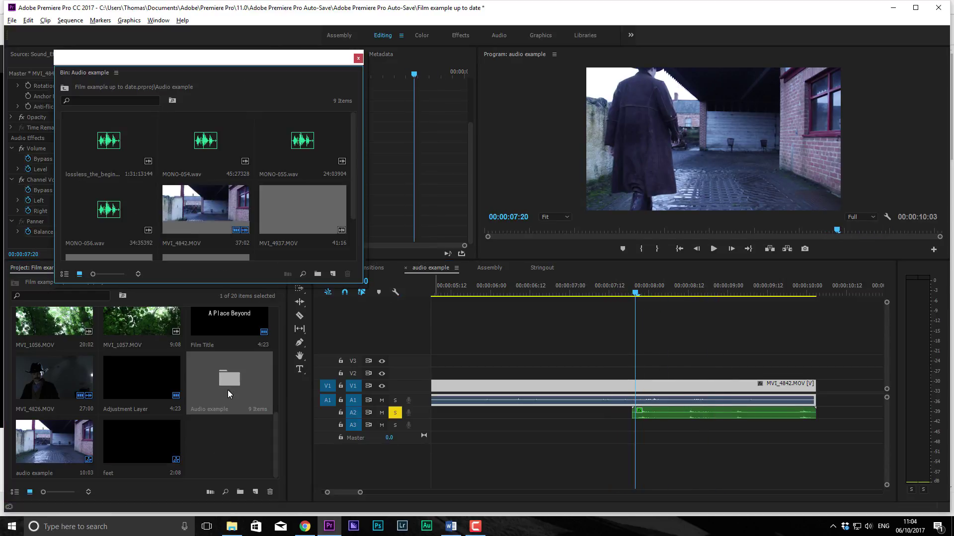
Place the lossless_the_beginning instrumental music on Audio 3 and expand the Audio 2 and Audio 3 tracks
drag(123, 160, 412, 428)
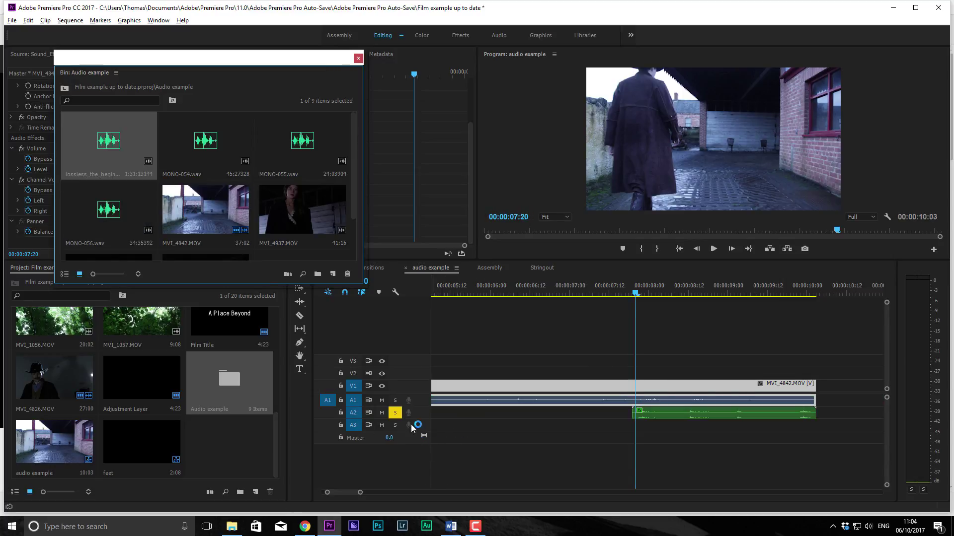
drag(312, 278, 438, 432)
double_click(425, 425)
double_click(418, 412)
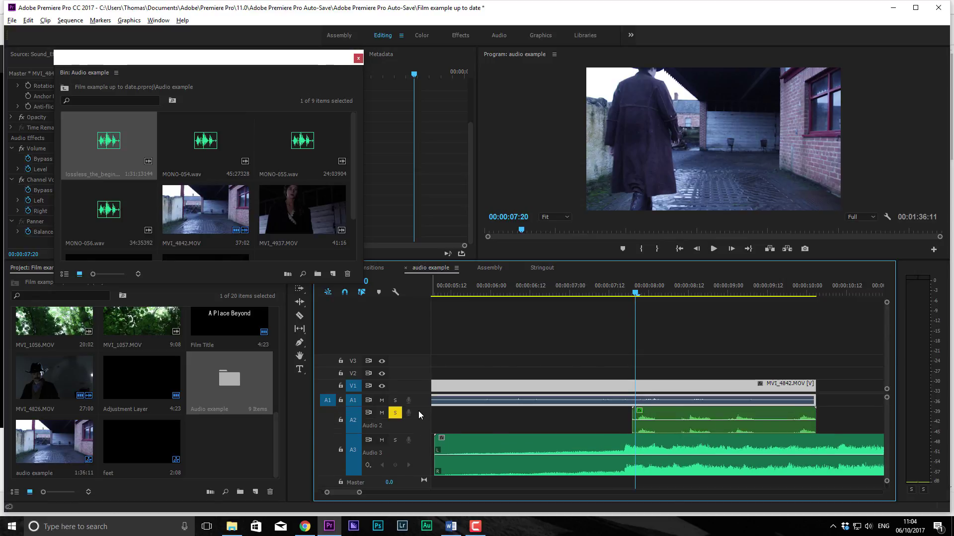
scroll(457, 419, down, 1)
scroll(457, 419, down, 1)
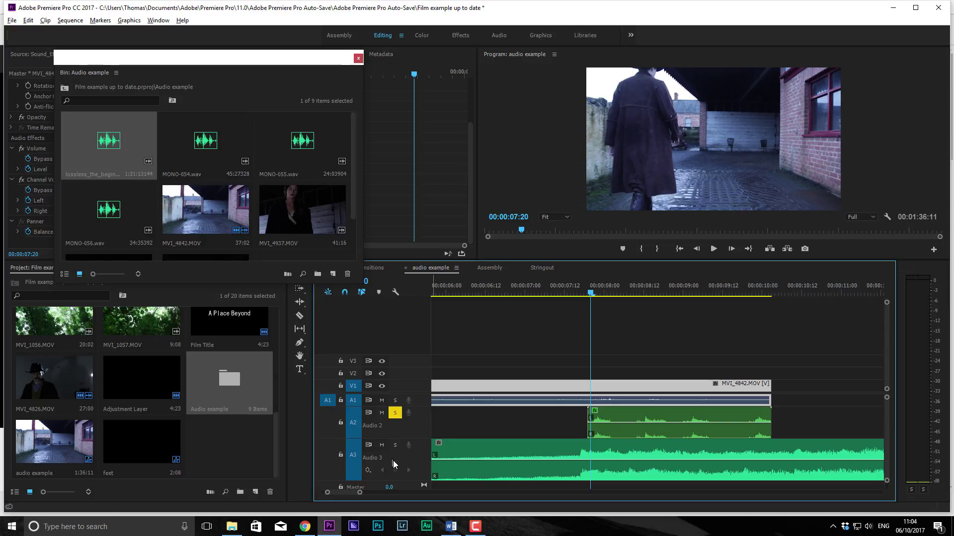
Add keyframed fade-ins to the music's volume on Audio 3 and to the opacity of MVI_4842.MOV on Video 1
double_click(410, 460)
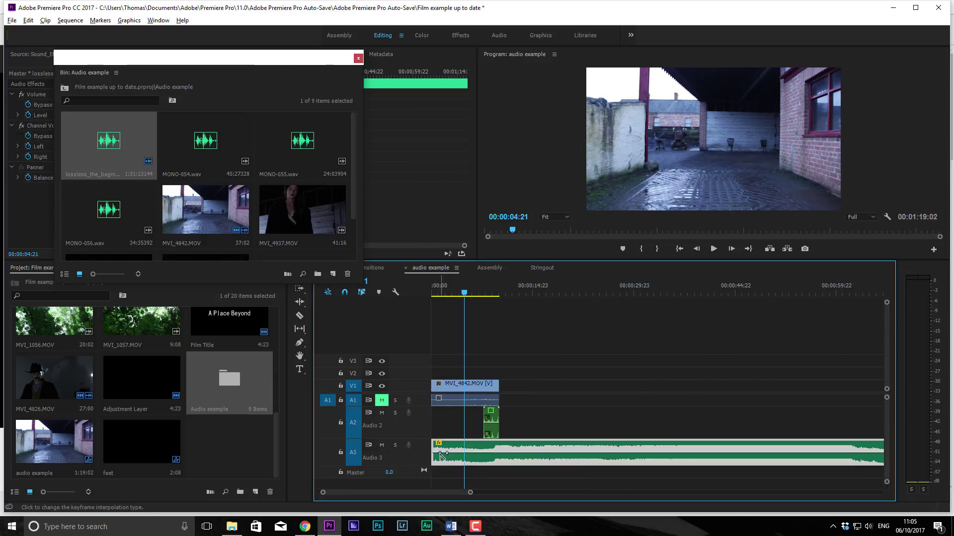
double_click(417, 389)
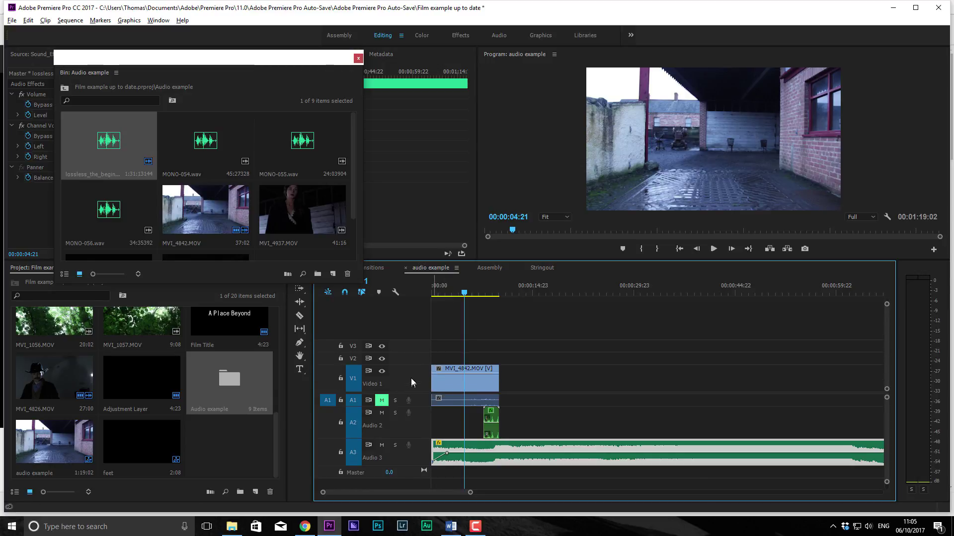
ctrl+click(460, 370)
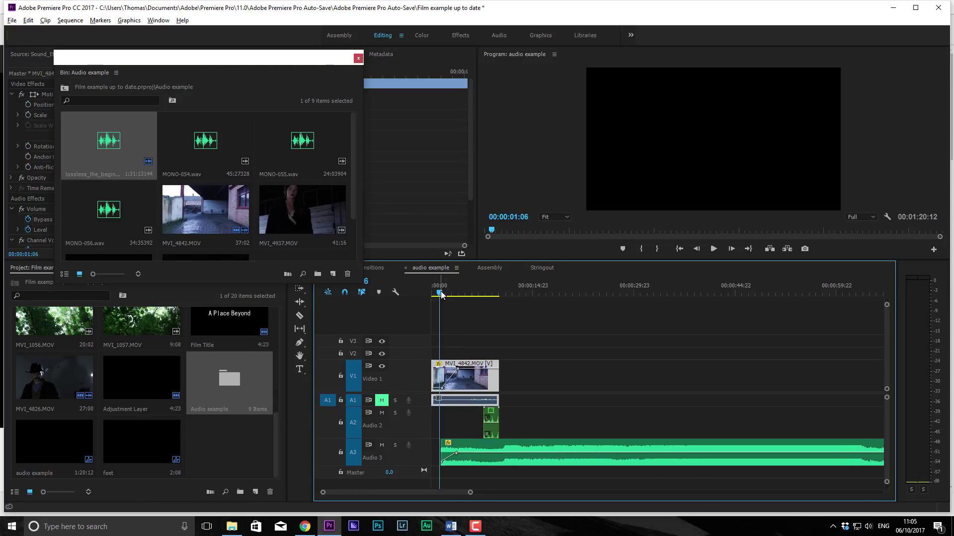
Play back the sequence from 00:00:01:06 to check the fade-ins, music and footsteps together
key(space)
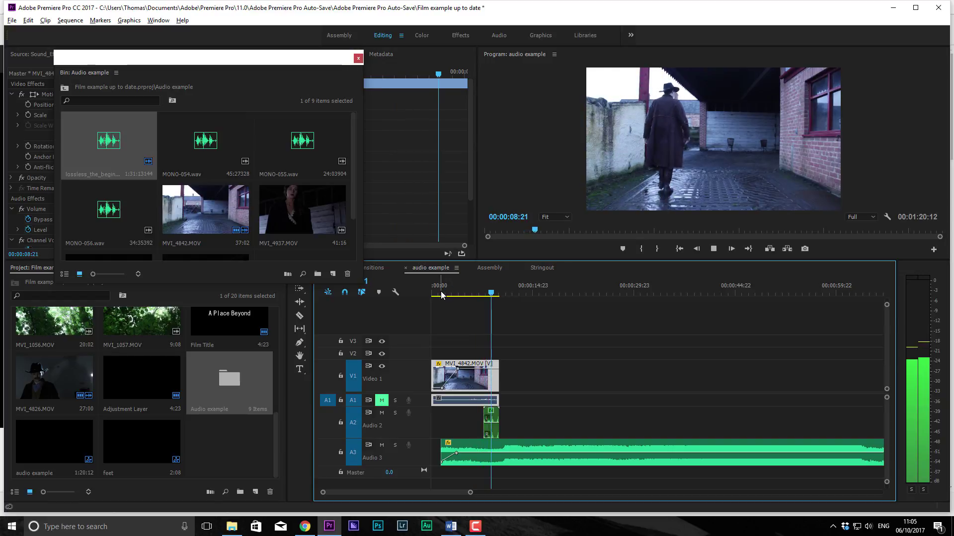
key(space)
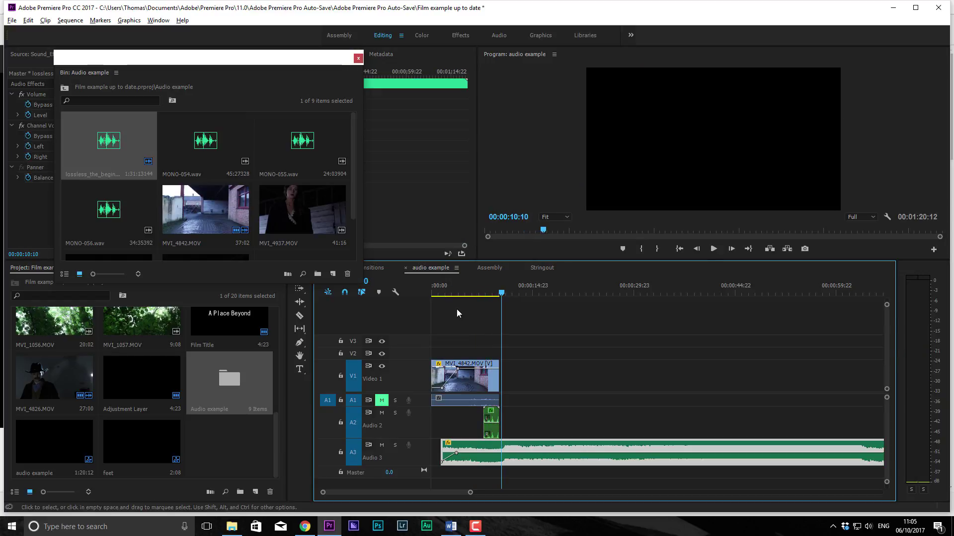
Close the Audio example bin and open the Audio 3 music clip's waveform in the Source monitor at 01:00:30:12
drag(574, 346, 527, 525)
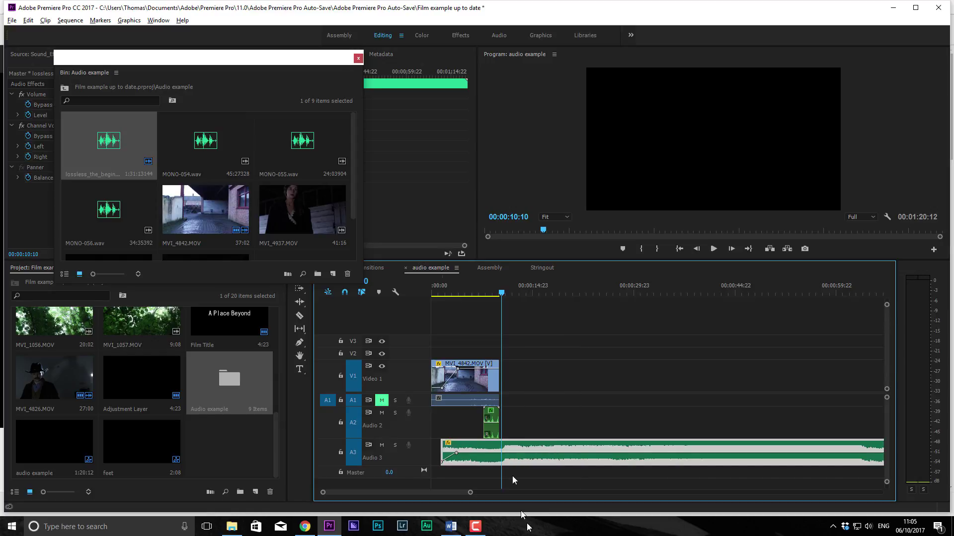
click(358, 58)
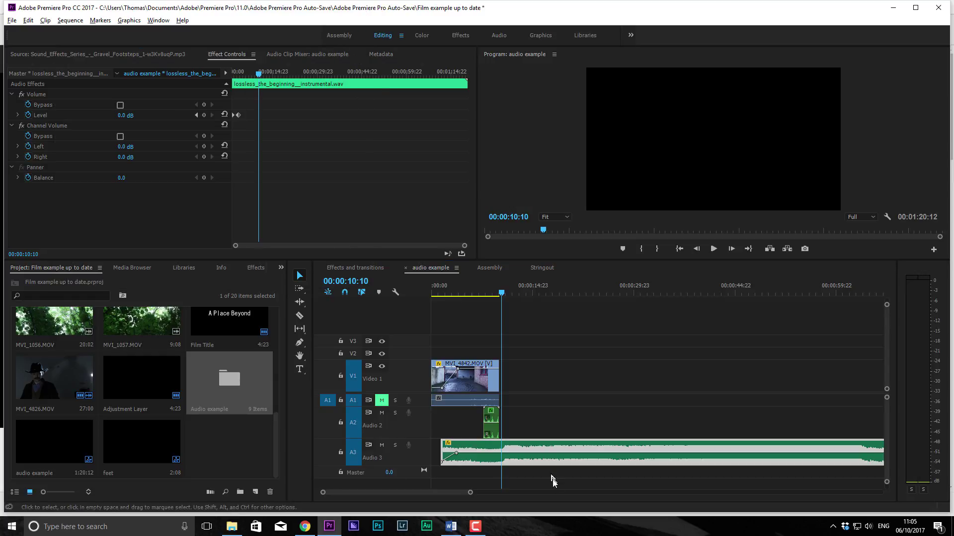
double_click(485, 463)
drag(176, 175, 144, 190)
right_click(146, 189)
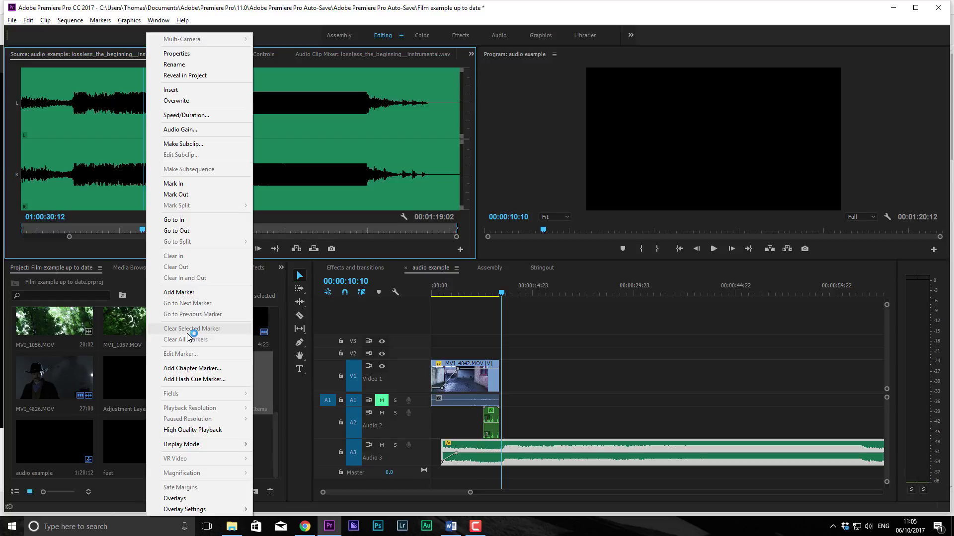
click(186, 115)
click(501, 318)
right_click(239, 159)
Enlarge the left channel's display in the music clip's source waveform
click(176, 137)
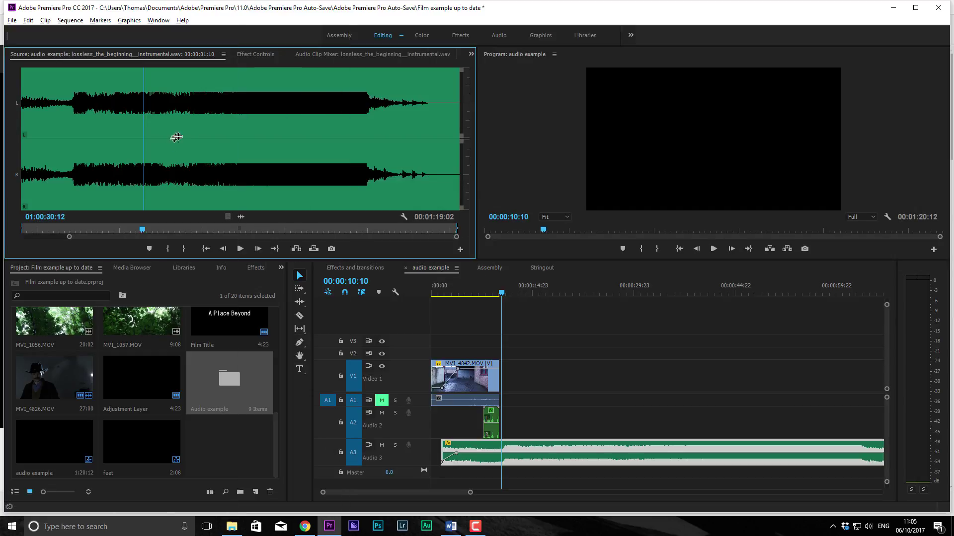
drag(176, 138, 290, 163)
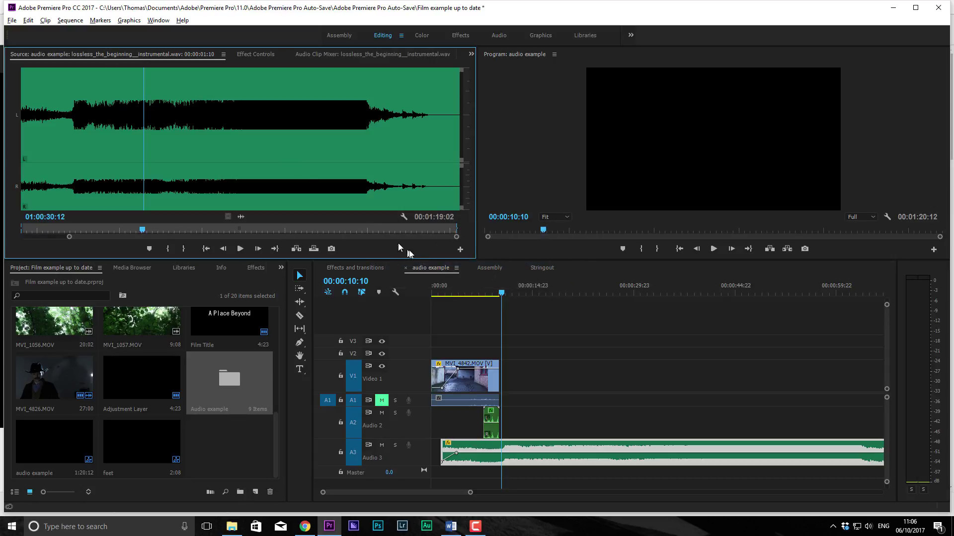
key(ctrl+s)
click(448, 296)
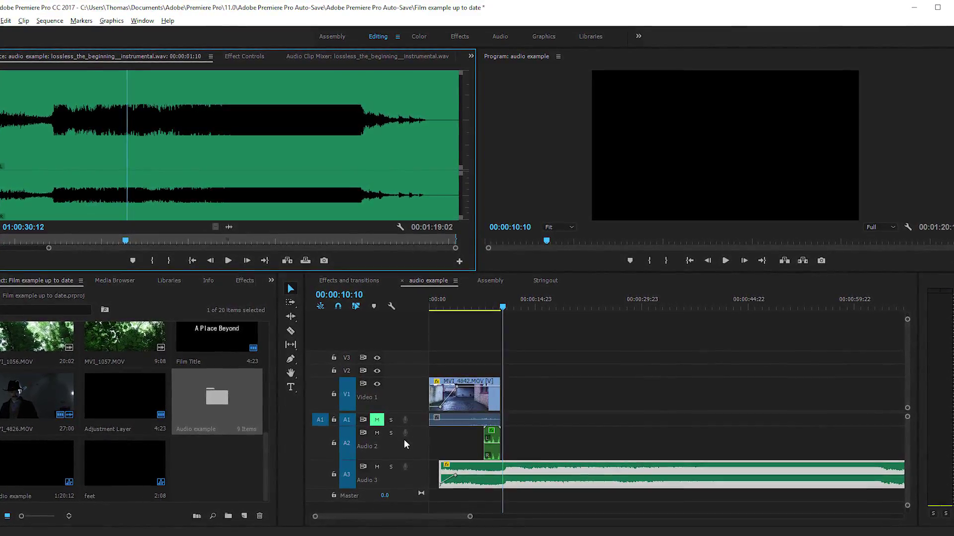
click(405, 430)
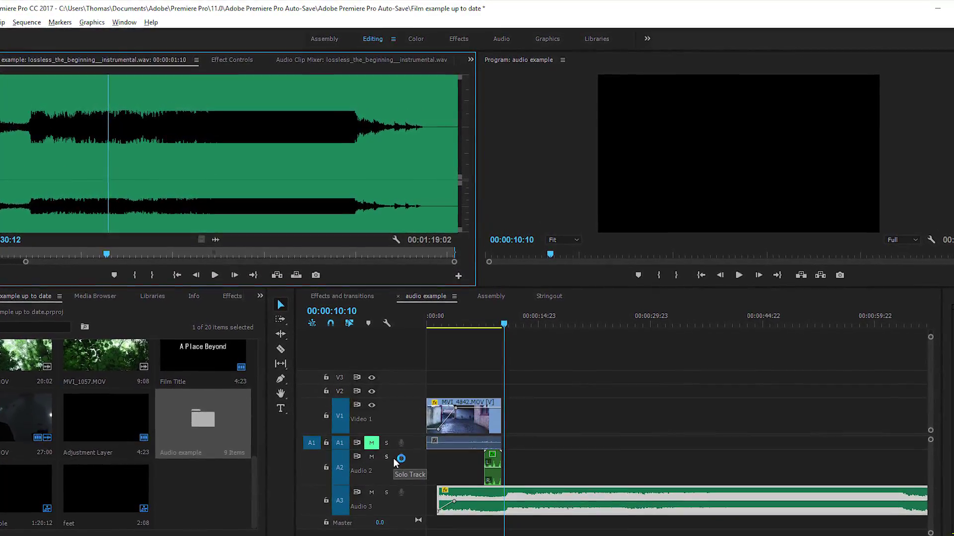